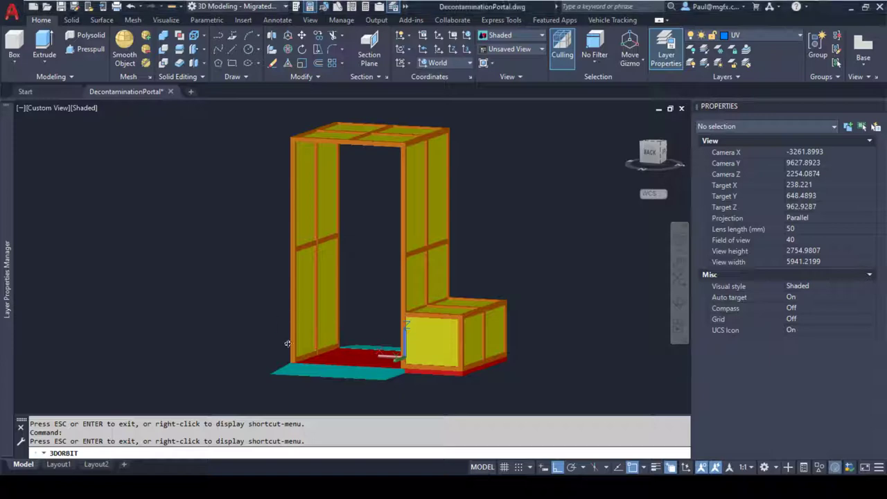
Orbit the portal model round to a side view, tilted down onto the red floor.
drag(257, 321, 360, 277)
click(679, 310)
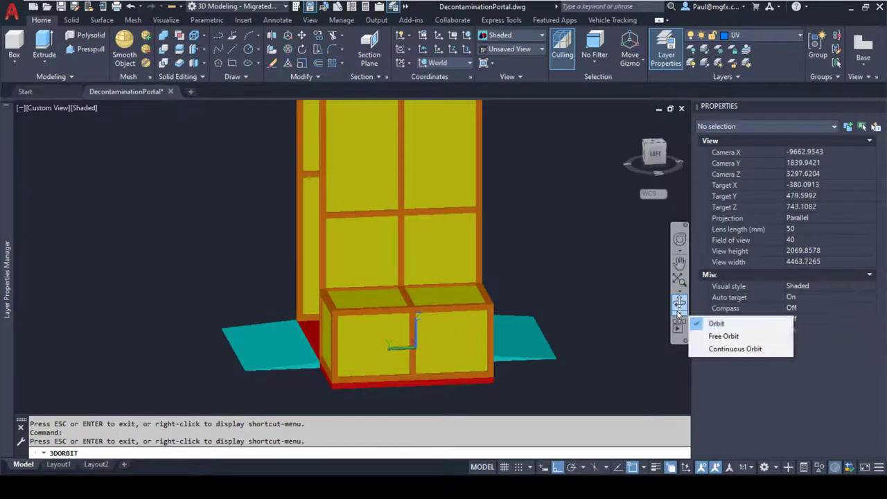
click(715, 323)
drag(431, 264, 480, 265)
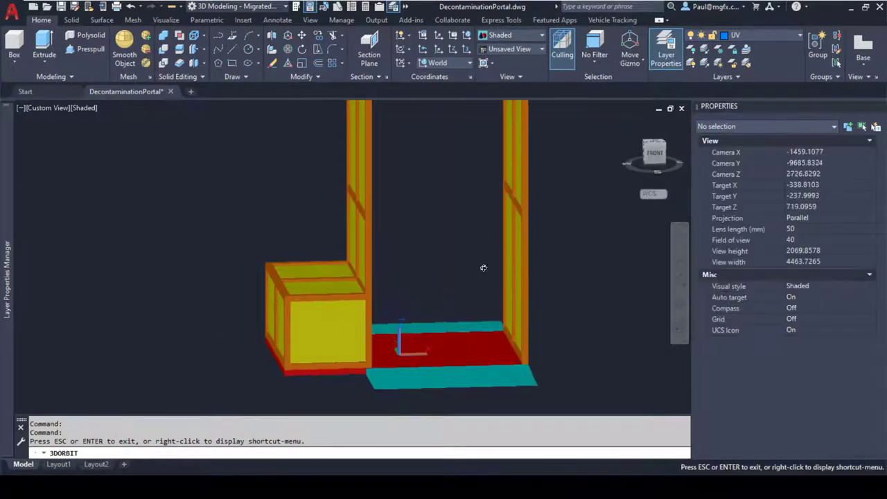
drag(392, 280, 373, 315)
Zoom in on the floor corner, then orbit back to an overall view of the portal and exit orbit.
scroll(305, 332, up, 9)
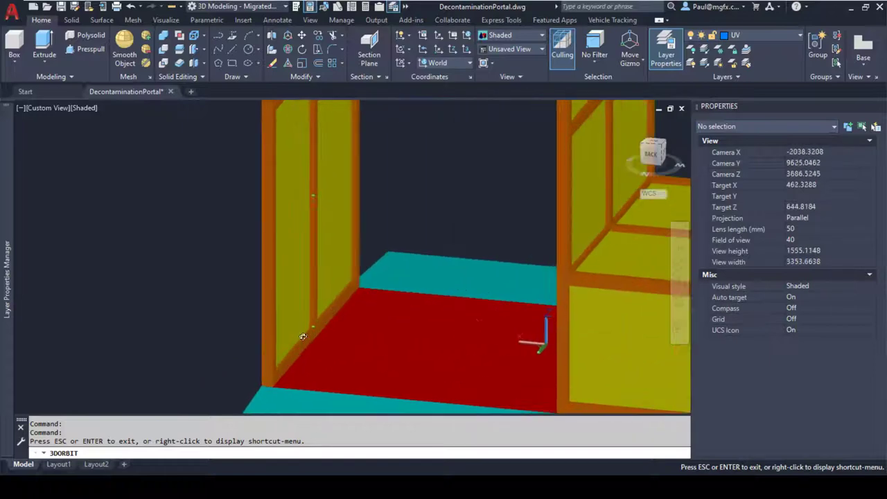
drag(331, 321, 302, 320)
scroll(302, 320, up, 2)
scroll(302, 319, down, 7)
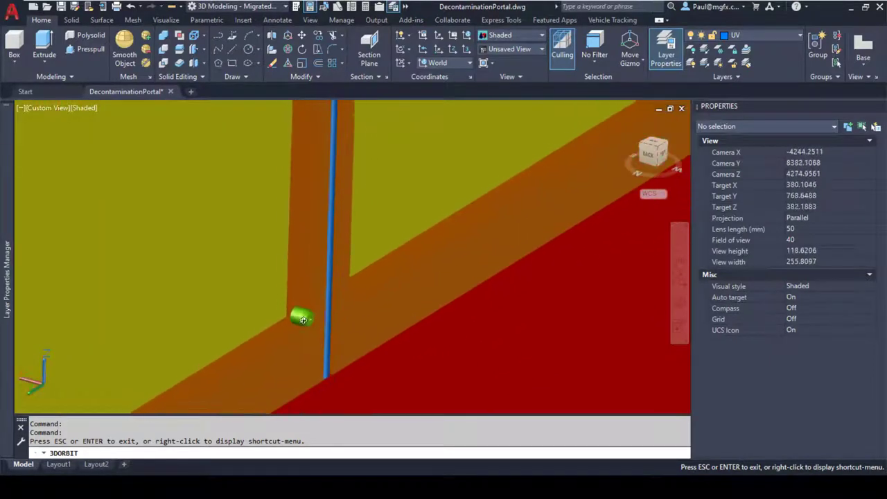
scroll(324, 319, down, 6)
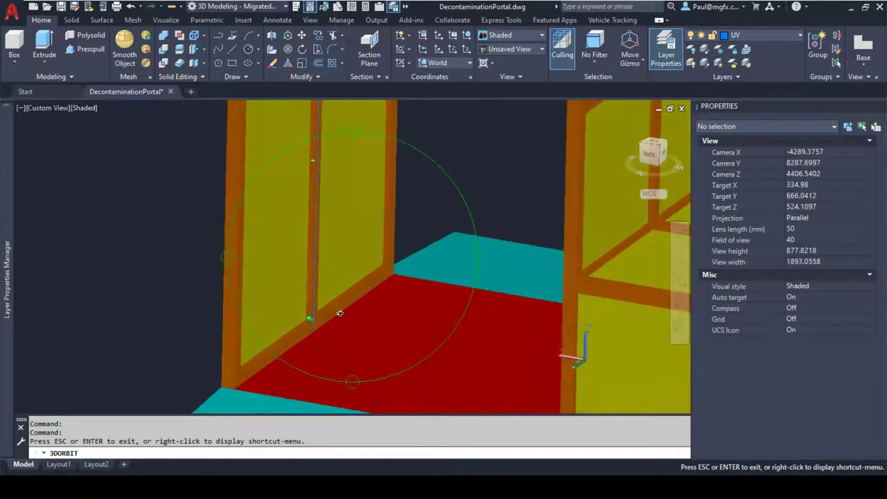
mouse_move(339, 360)
mouse_down()
mouse_move(344, 381)
mouse_move(382, 368)
mouse_move(353, 332)
mouse_move(348, 351)
mouse_up()
scroll(356, 313, down, 3)
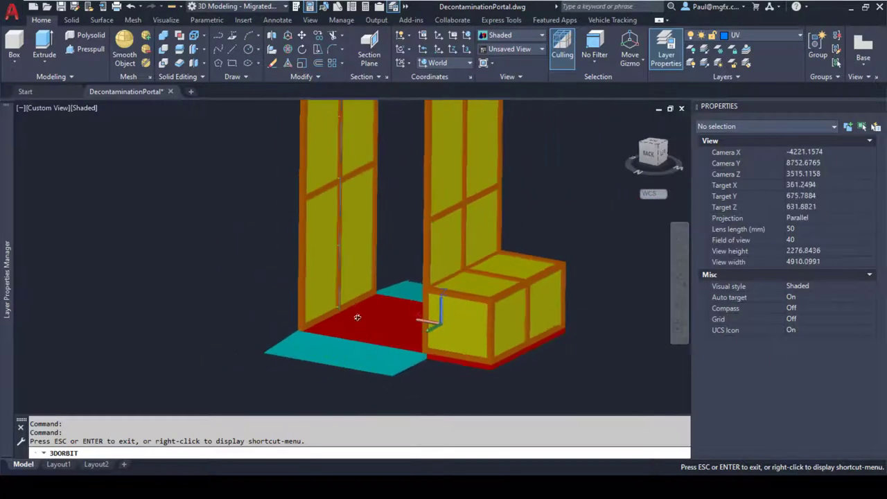
mouse_move(357, 312)
mouse_down()
mouse_move(332, 316)
mouse_move(360, 321)
mouse_up()
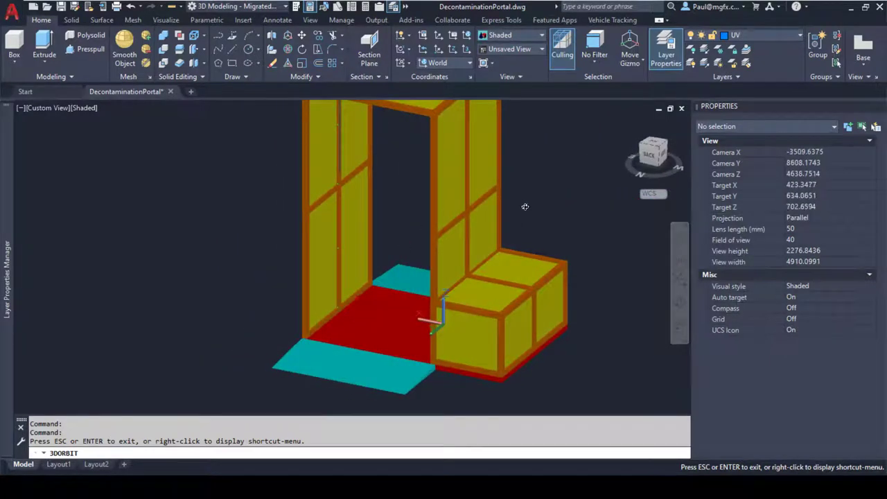
key(Escape)
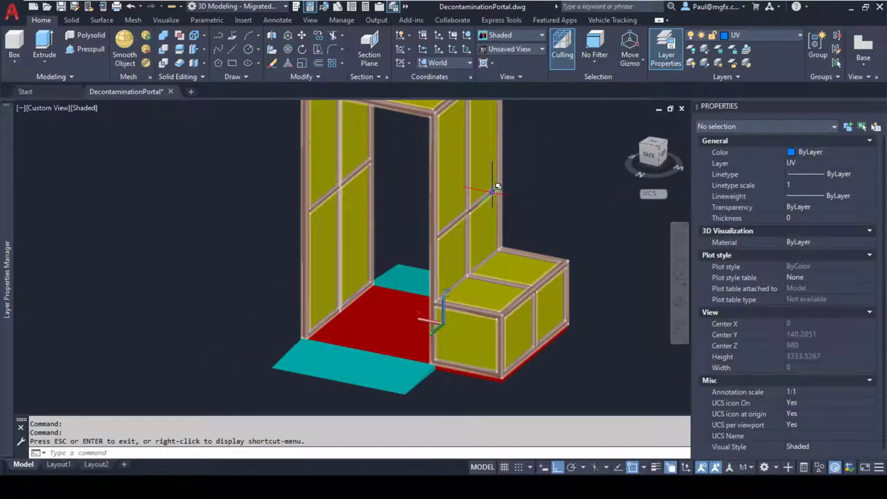
scroll(496, 180, up, 10)
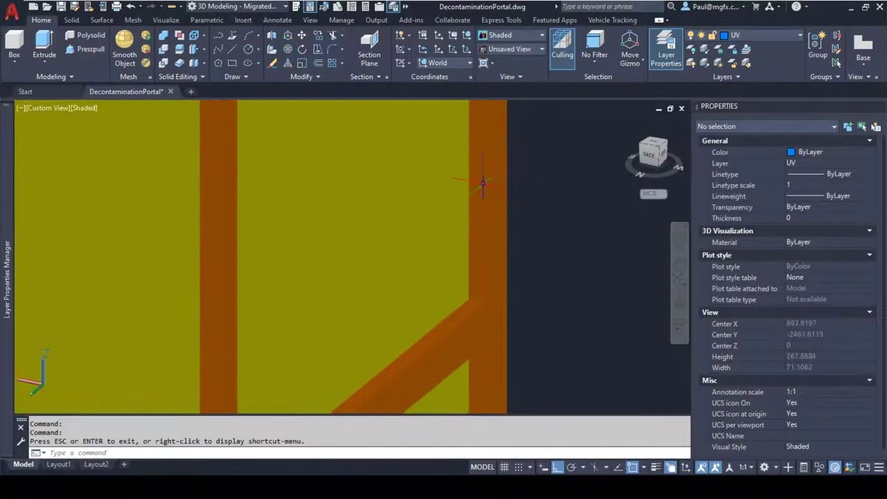
click(485, 182)
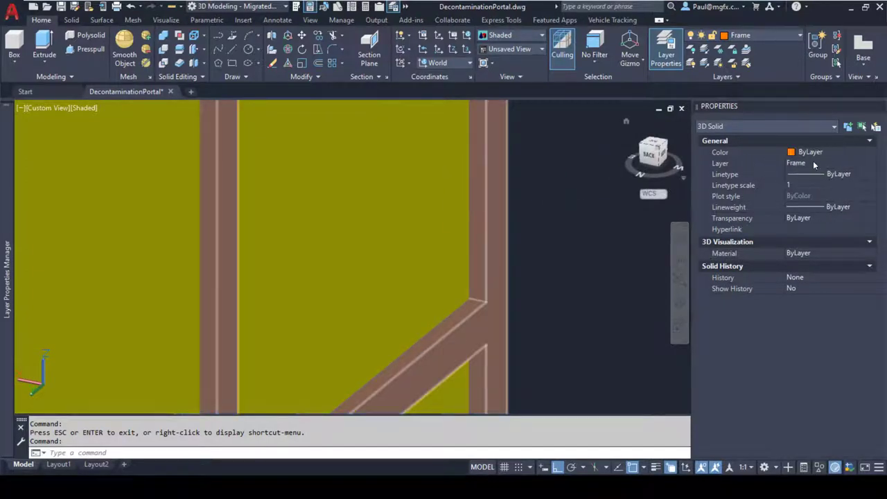
scroll(525, 239, down, 6)
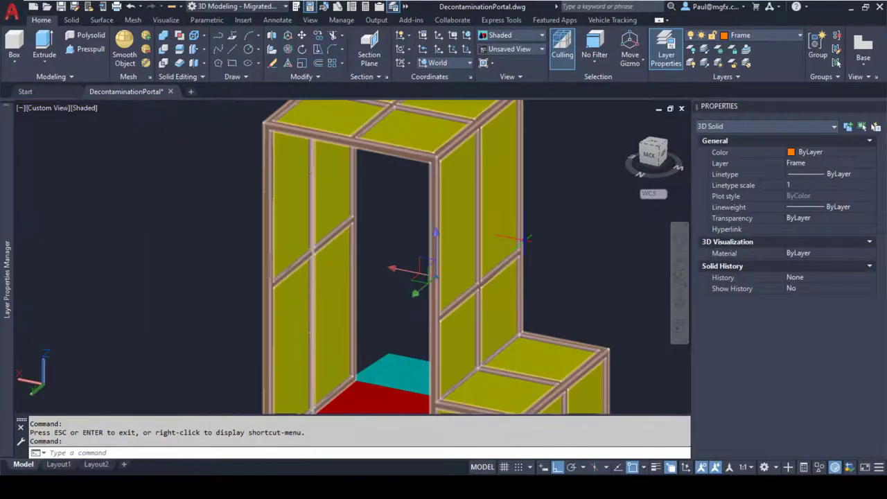
key(Escape)
key(Escape)
scroll(527, 238, up, 3)
scroll(527, 239, down, 6)
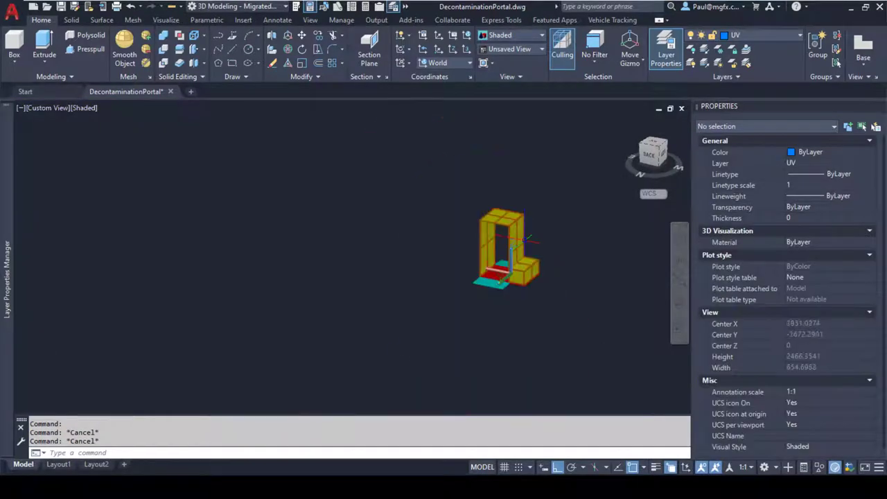
scroll(538, 244, up, 3)
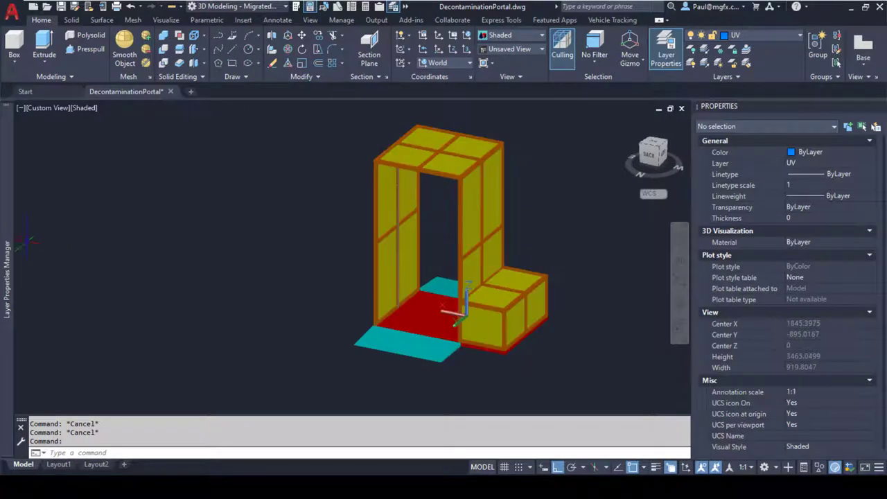
mouse_move(8, 249)
mouse_move(457, 255)
shift+middle_down()
mouse_move(461, 217)
mouse_move(451, 236)
mouse_move(458, 245)
shift+middle_up()
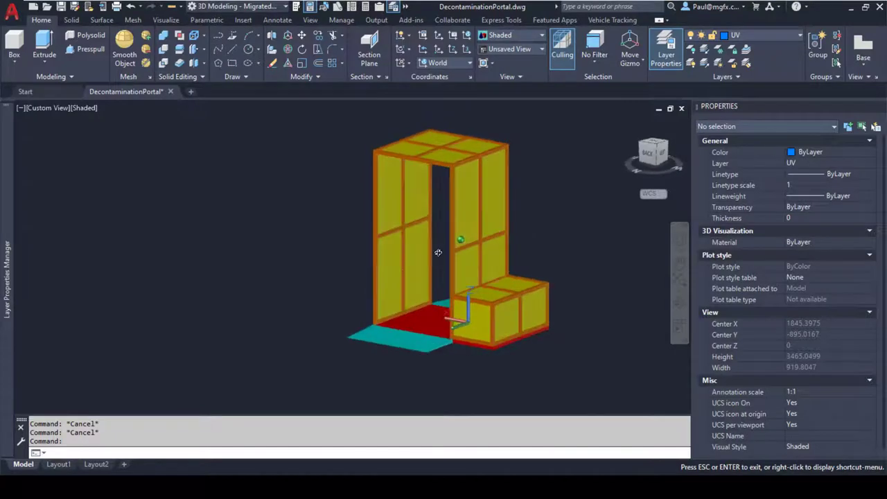
scroll(469, 255, up, 4)
scroll(420, 251, down, 6)
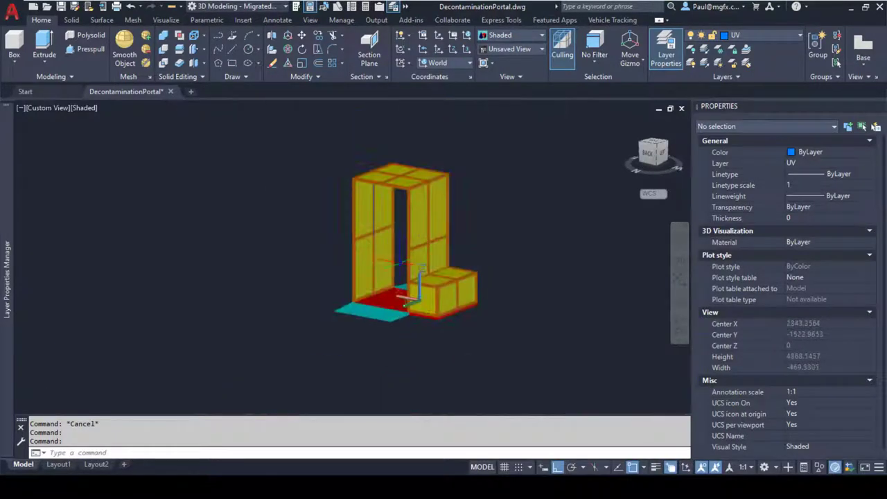
scroll(469, 231, up, 1)
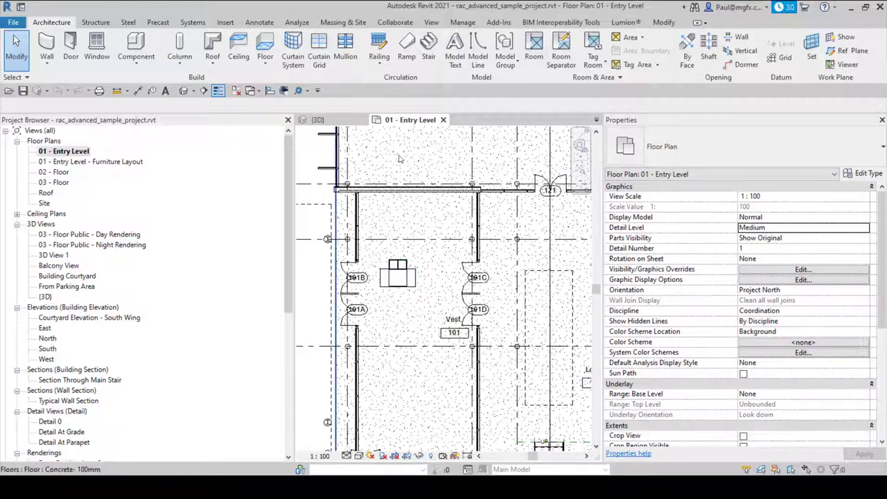
Place a camera with its eye at the room's top aimed at the portal, creating 3D View 2.
click(193, 91)
click(202, 118)
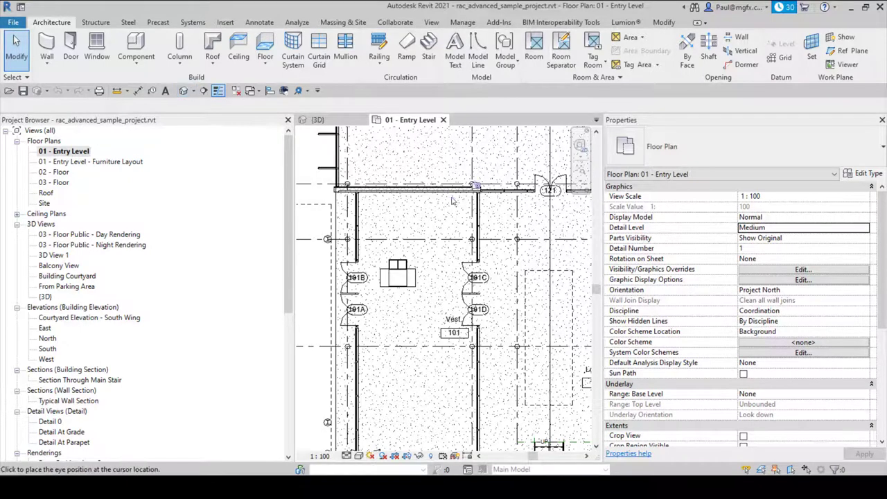
click(467, 200)
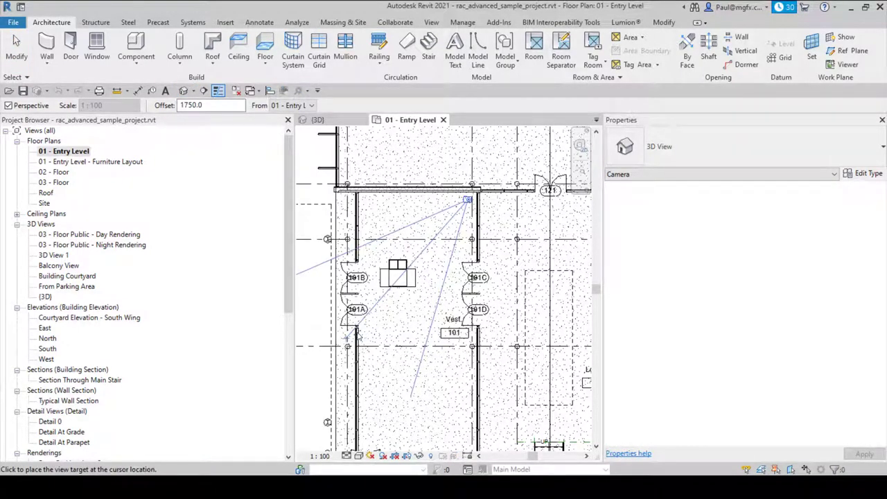
click(357, 332)
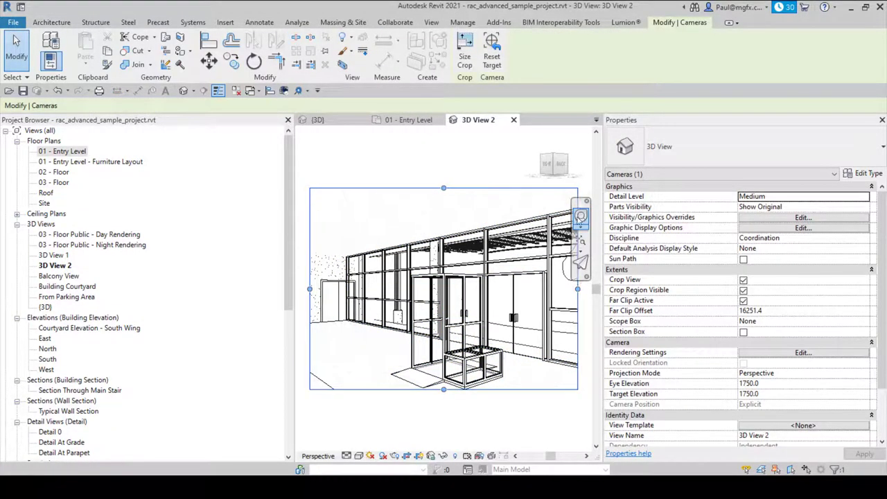
Tilt the camera down toward the portal and display the view in Realistic style.
click(581, 215)
drag(506, 267, 504, 284)
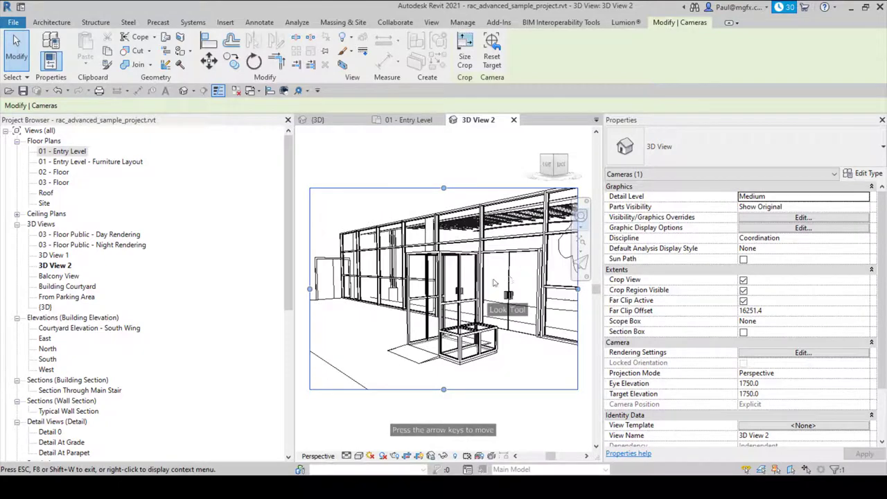
click(358, 456)
click(379, 443)
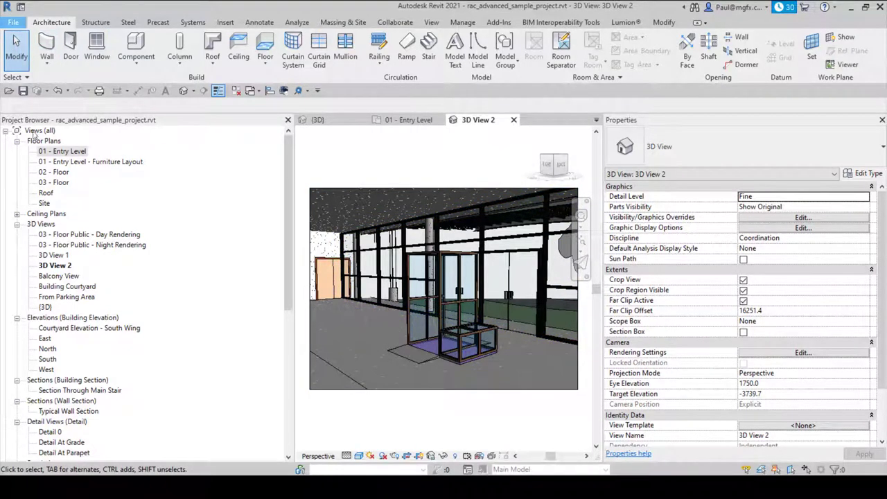
Create a new family from the Metric Generic Model.rft template.
key(alt+f)
mouse_move(41, 66)
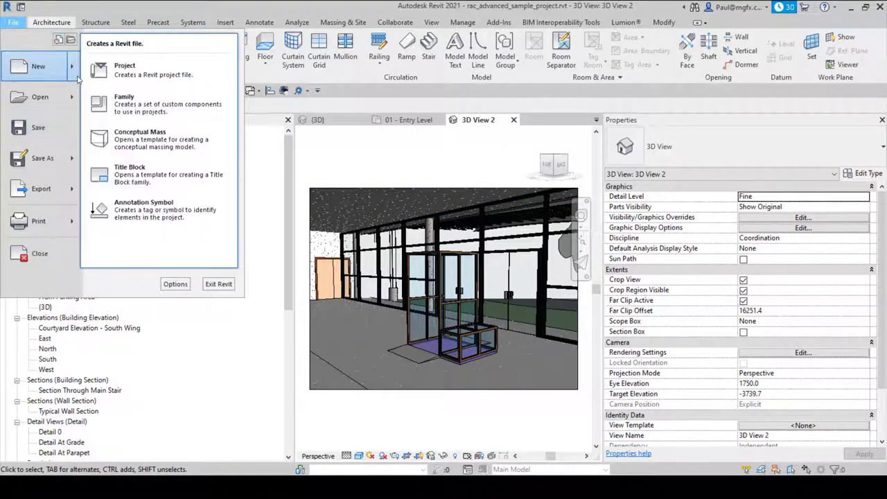
key(Escape)
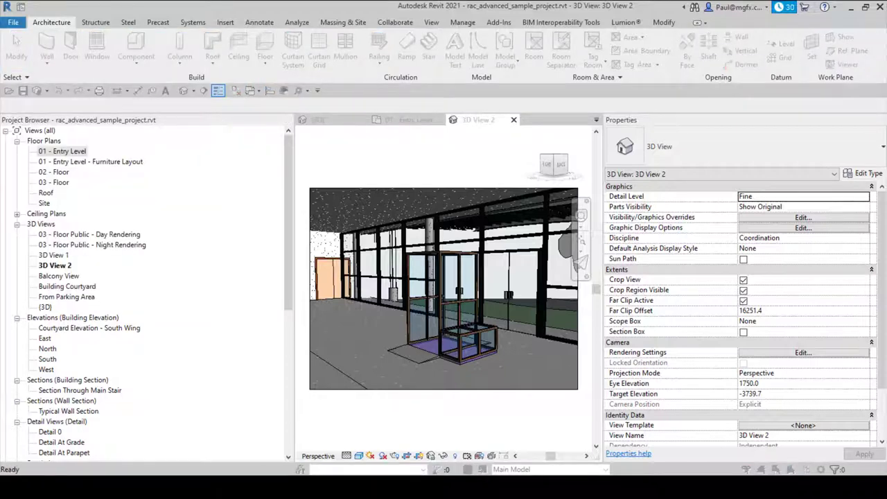
key(alt+f)
key(n)
key(f)
drag(575, 161, 569, 208)
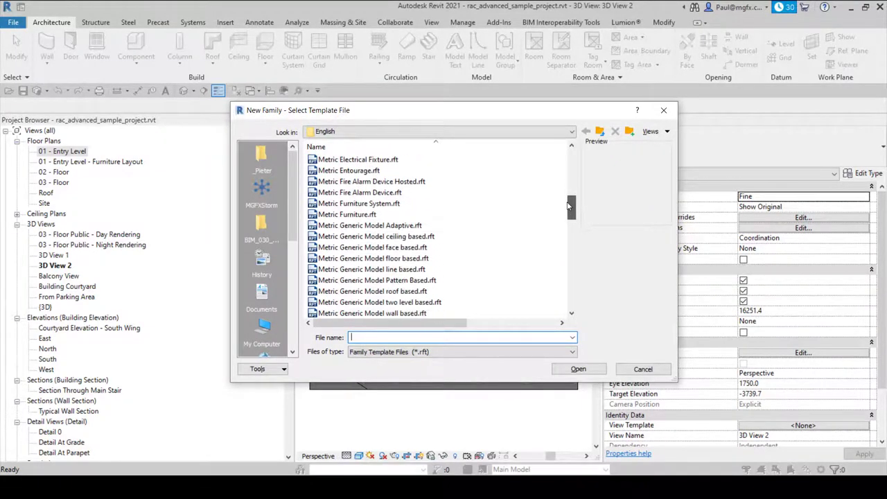
scroll(369, 308, down, 2)
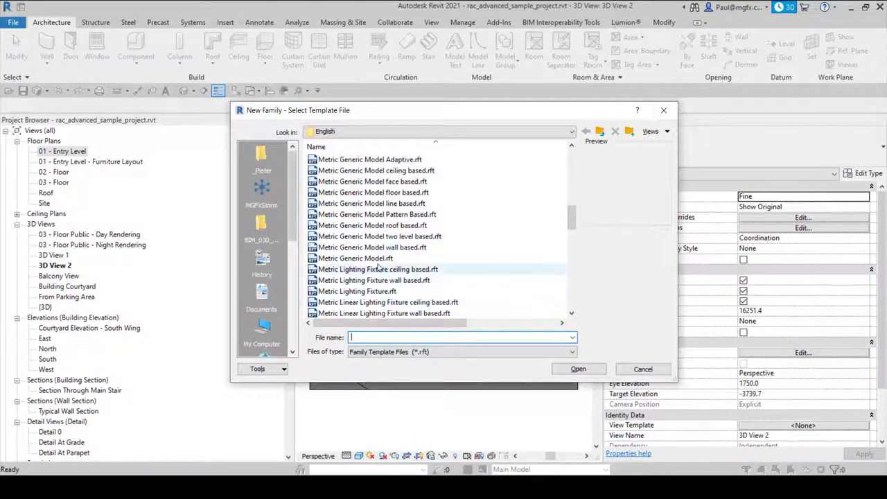
click(355, 257)
click(577, 369)
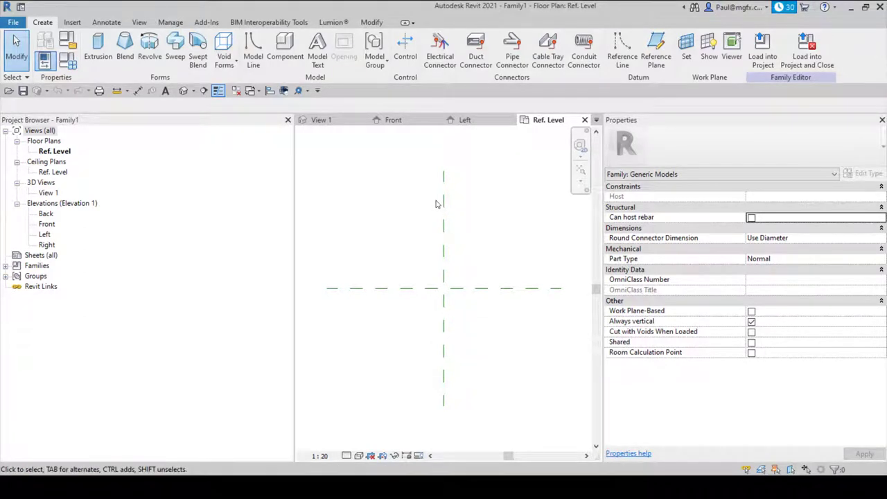
Import DecontaminationPortal.dwg with Specify layers, millimeter units and Auto - Origin to Internal Origin positioning.
click(72, 22)
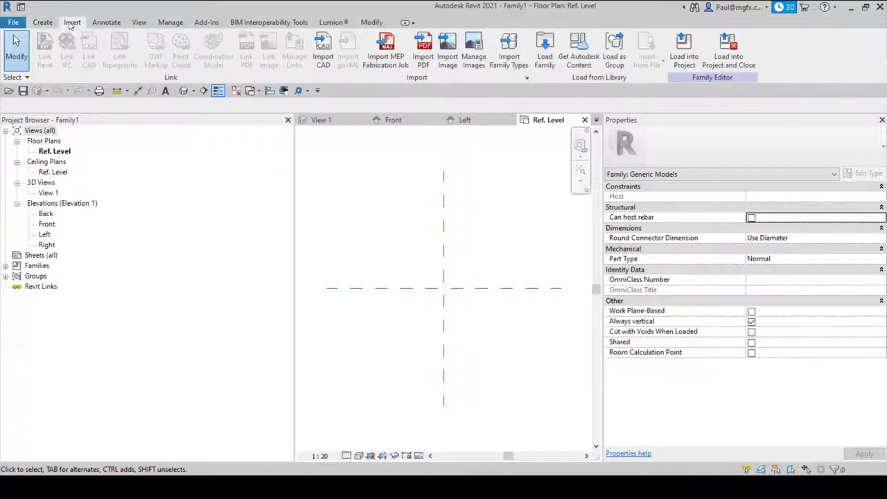
click(320, 60)
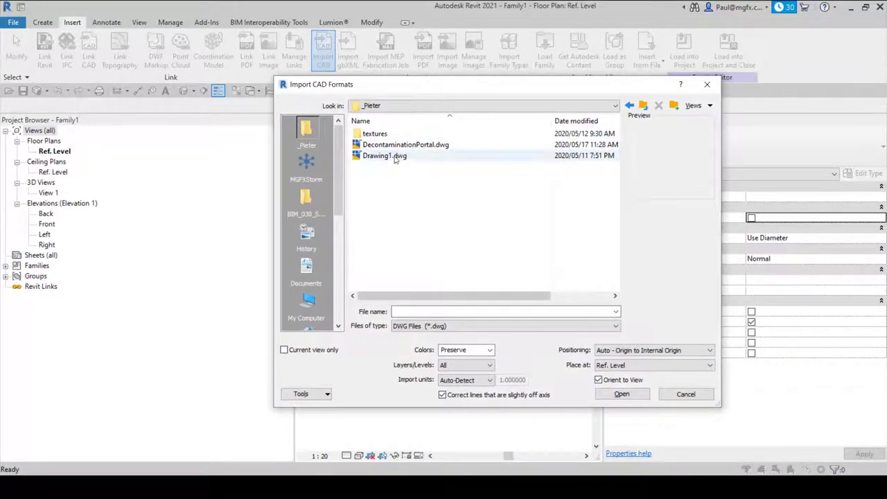
click(395, 145)
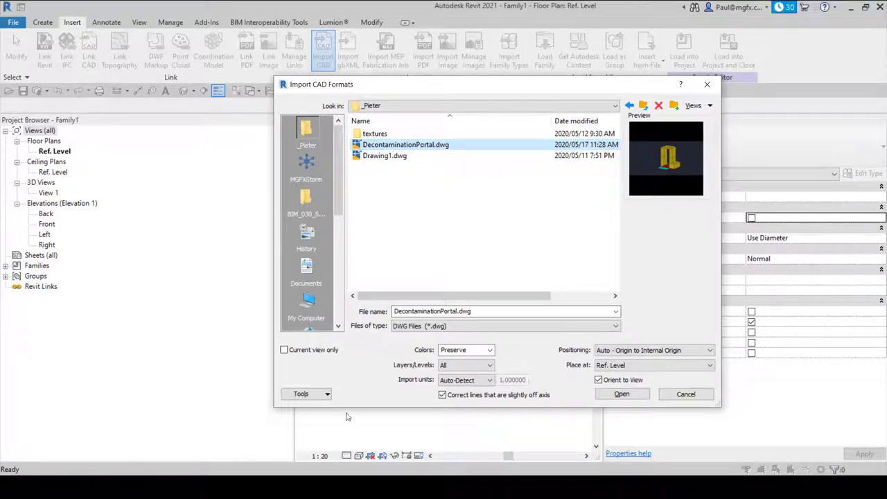
click(480, 368)
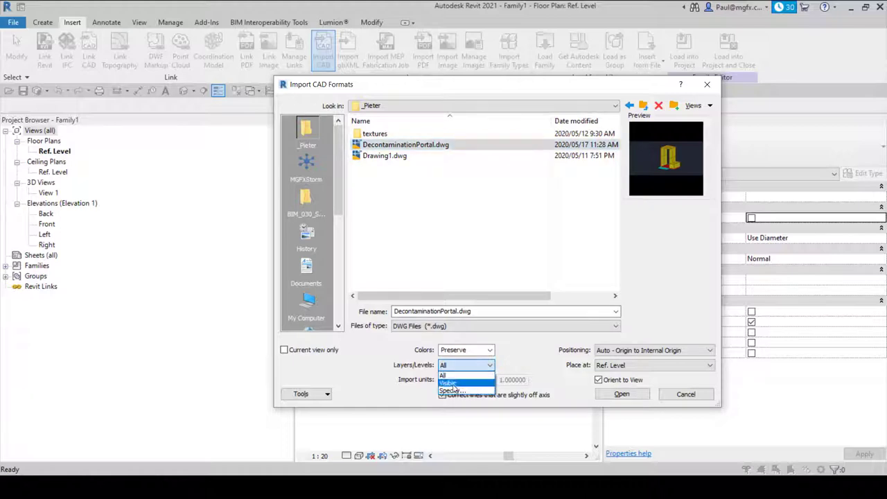
click(453, 391)
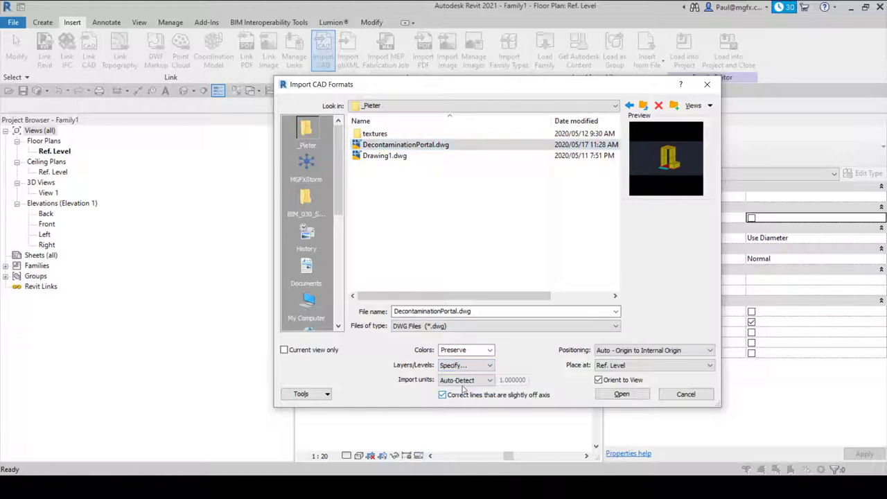
click(468, 386)
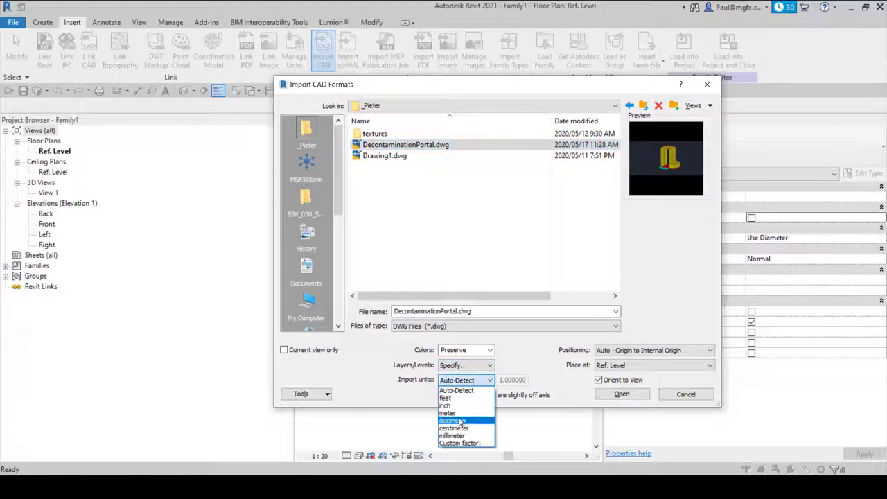
click(462, 437)
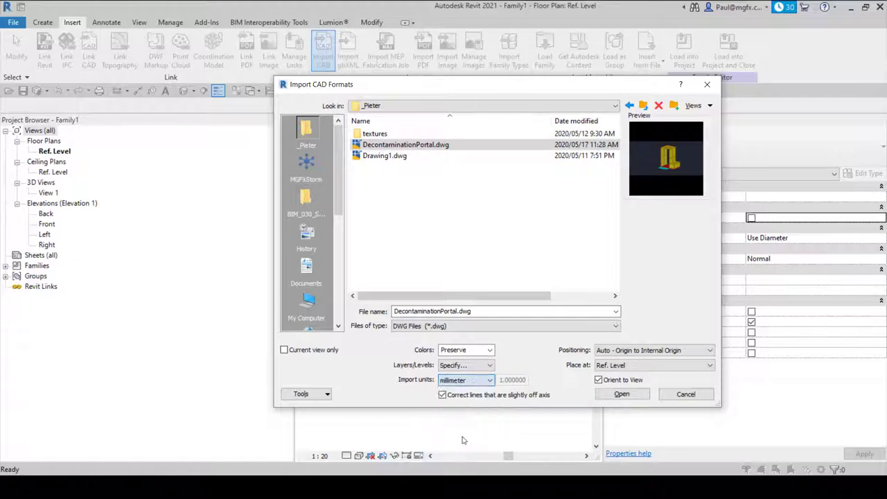
click(674, 351)
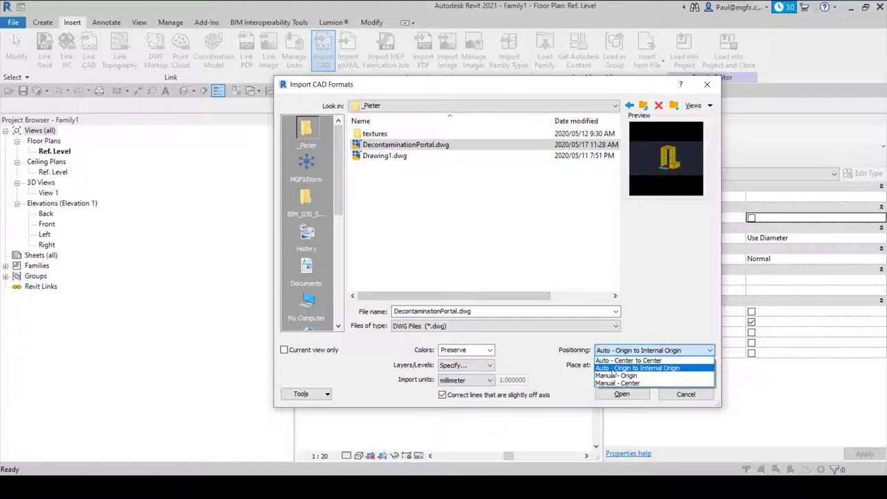
click(655, 369)
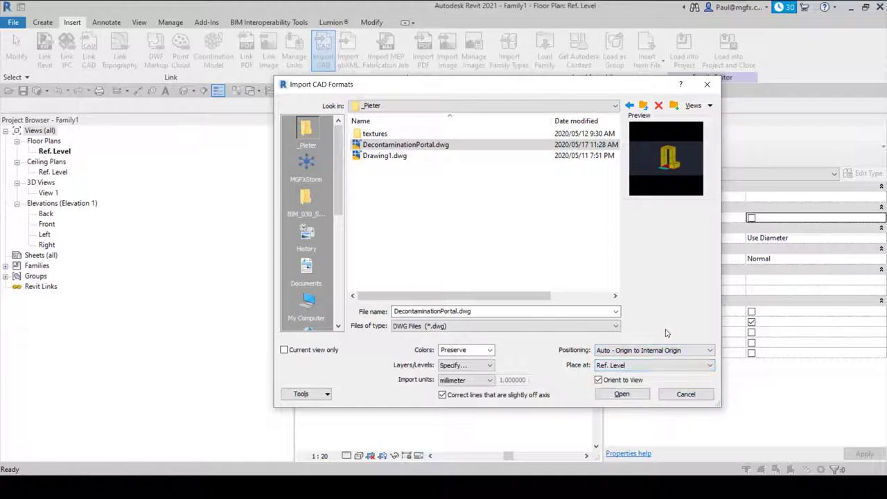
click(620, 394)
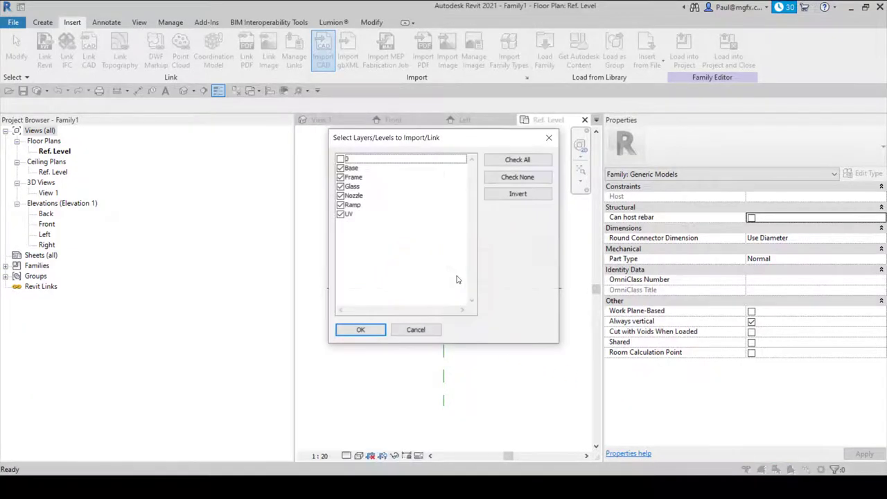
Import only the Base layer of the portal drawing.
click(515, 178)
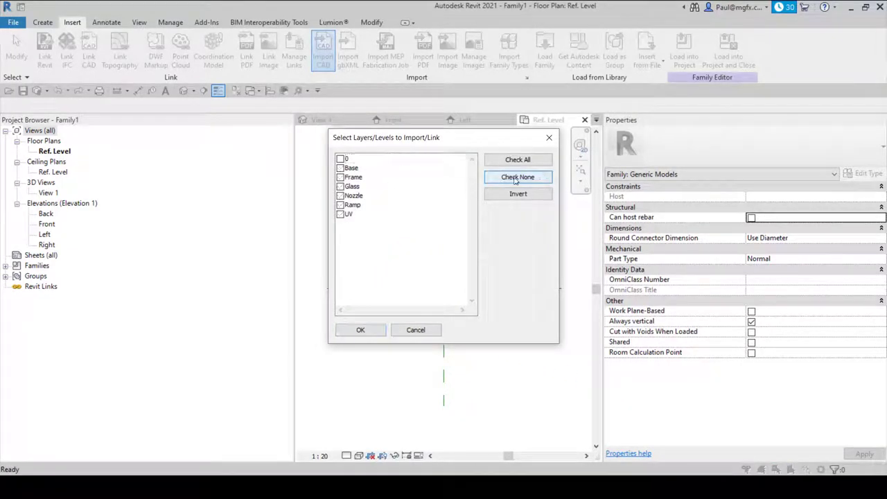
click(340, 167)
click(361, 329)
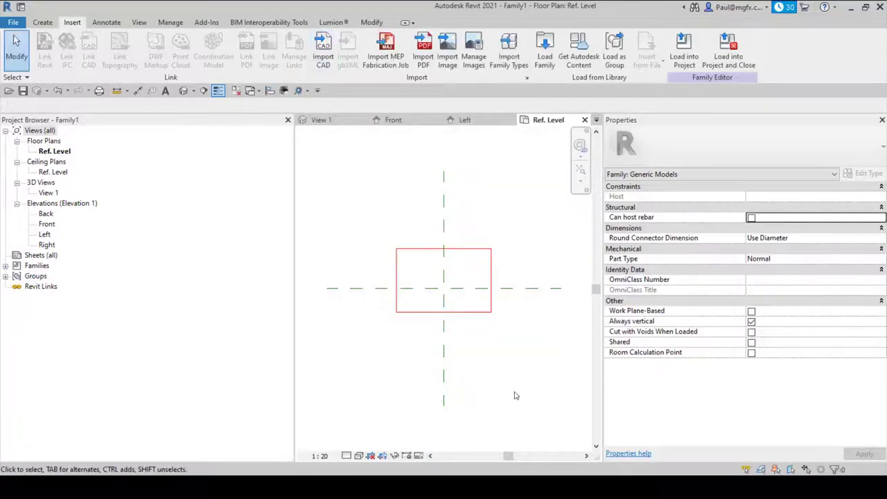
In the default 3D view, fully explode the imported Base geometry and select the resulting slab.
click(184, 90)
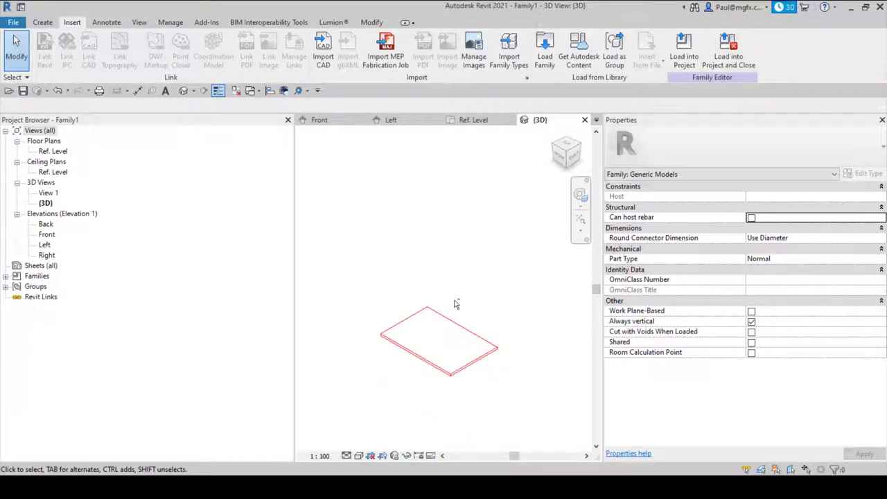
shift+middle_drag(456, 304, 420, 334)
click(414, 357)
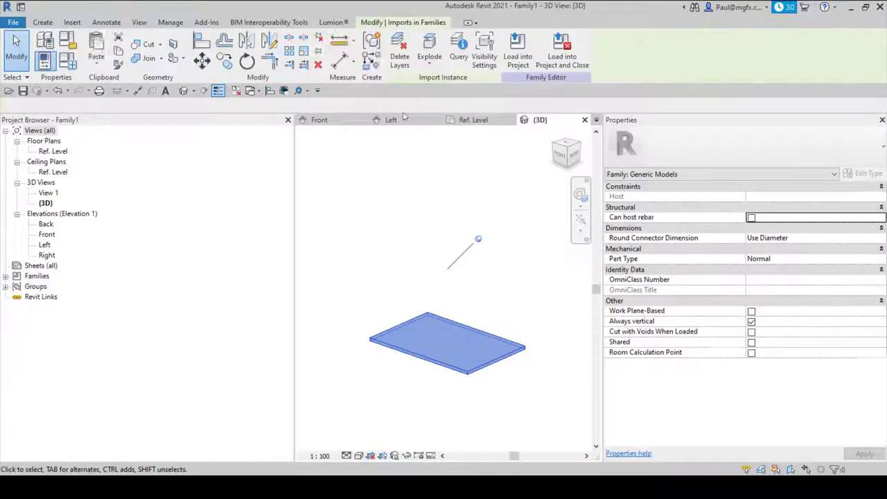
click(429, 59)
click(444, 107)
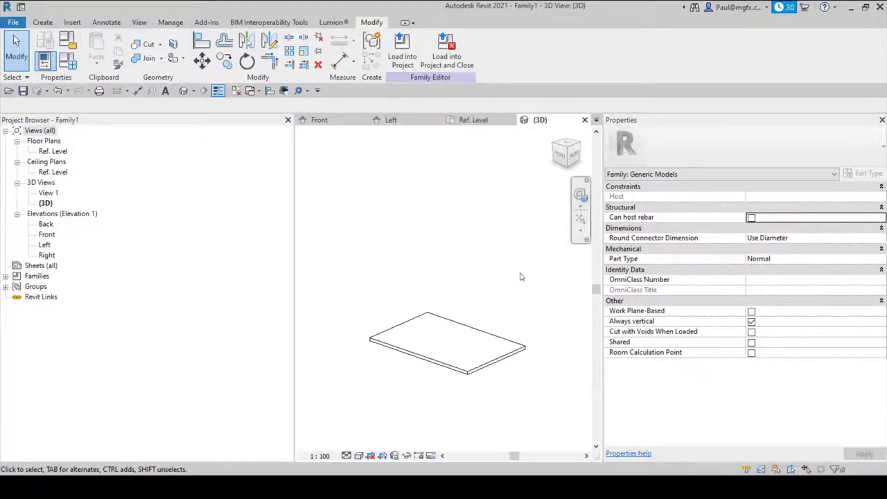
click(513, 352)
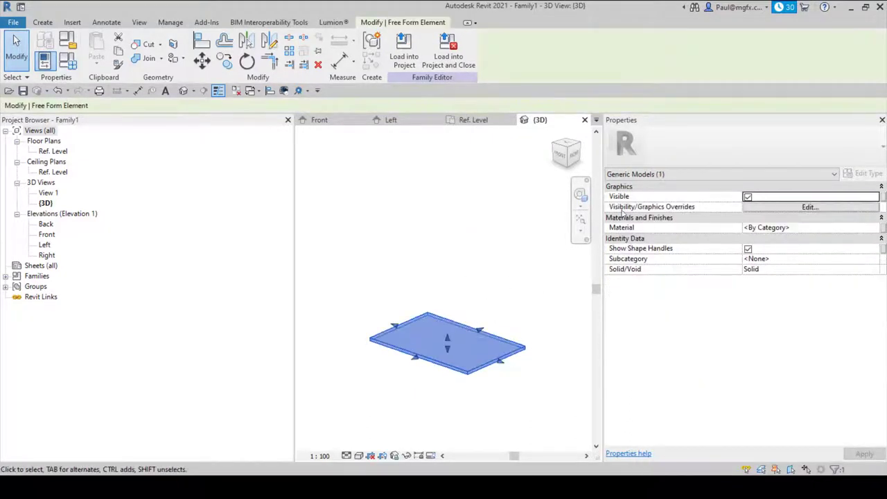
Assign the Bamboo material to the slab, found by searching 'floor' in the Material Browser.
click(800, 230)
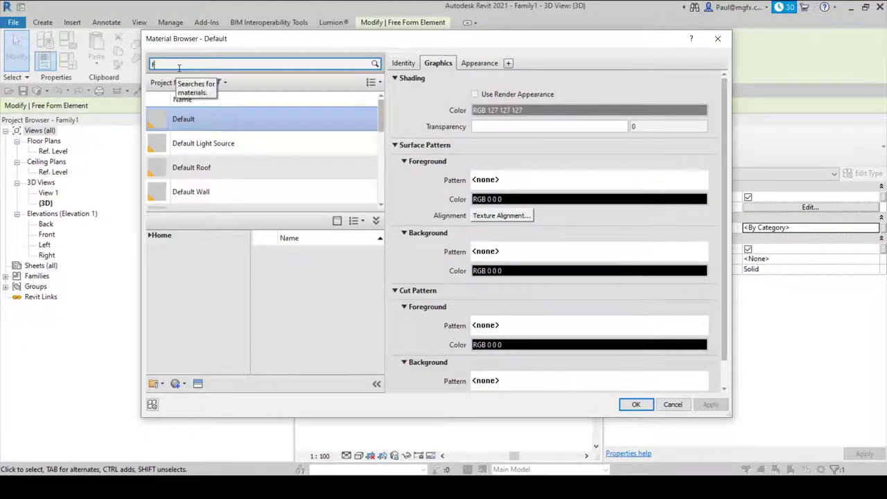
text(floor)
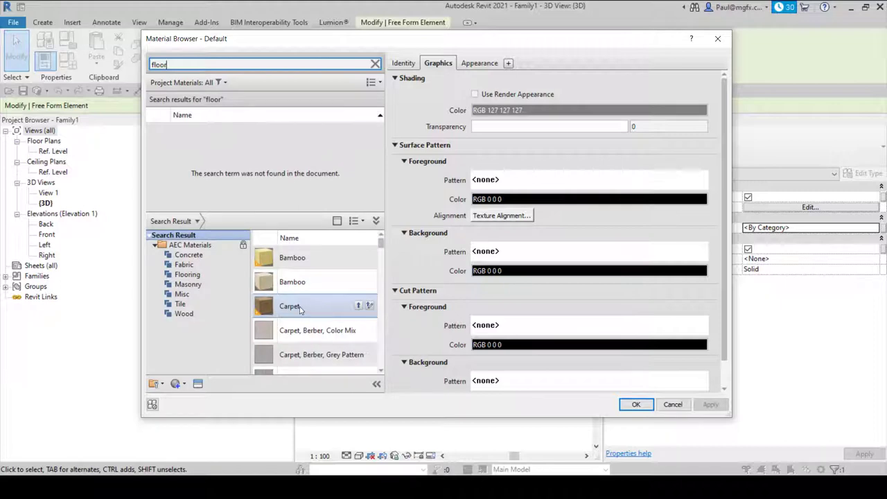
double_click(299, 262)
key(Return)
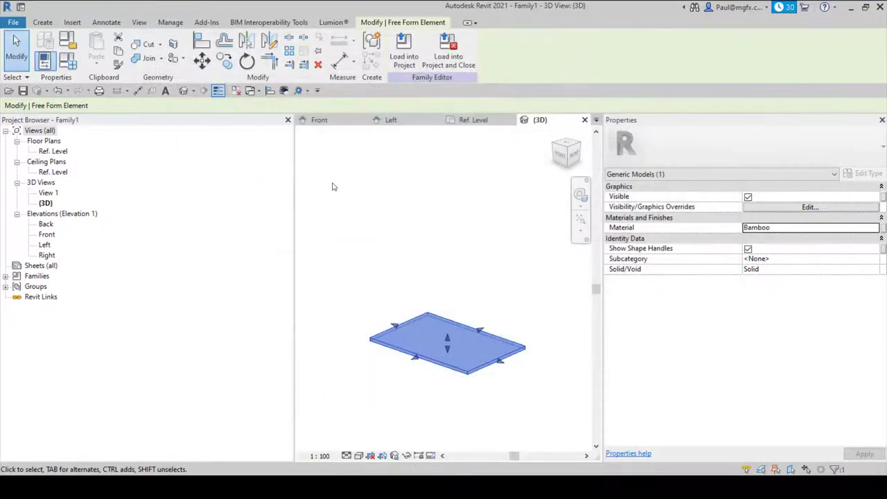
click(466, 295)
Set the 3D view to Fine detail and Realistic style, zoom around the slab, and select it.
click(346, 455)
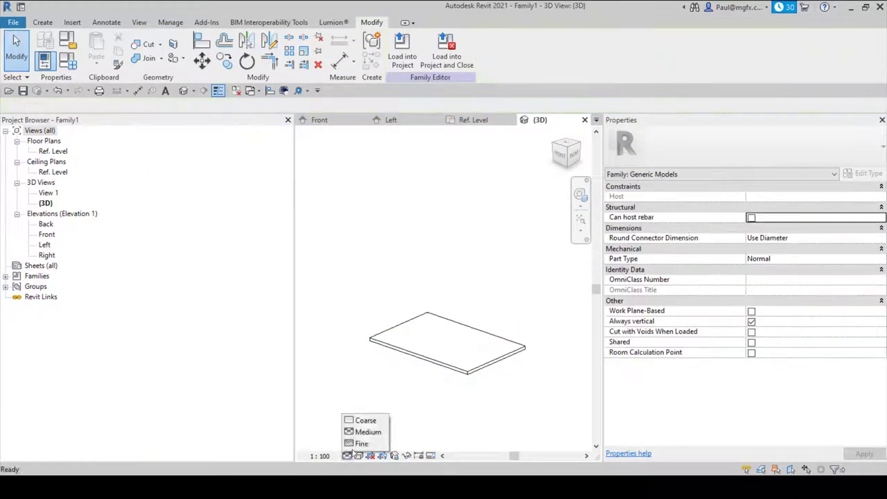
click(365, 443)
click(359, 455)
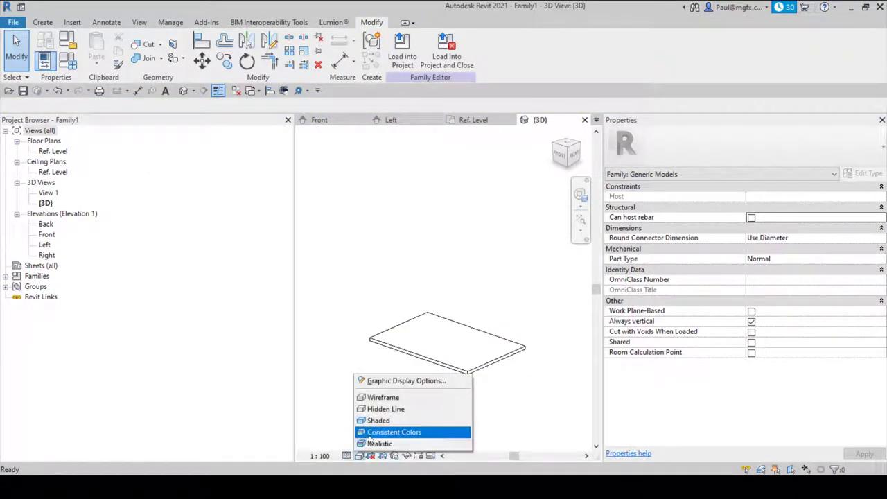
click(372, 444)
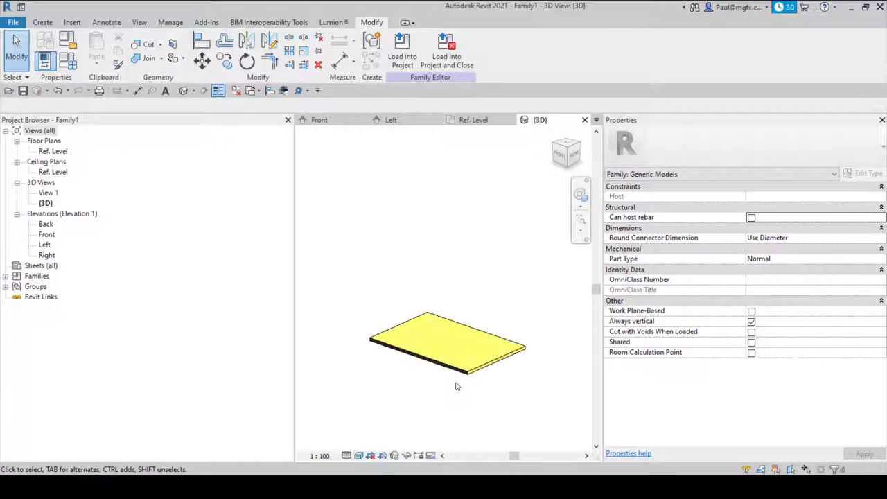
scroll(414, 368, up, 2)
scroll(404, 393, down, 4)
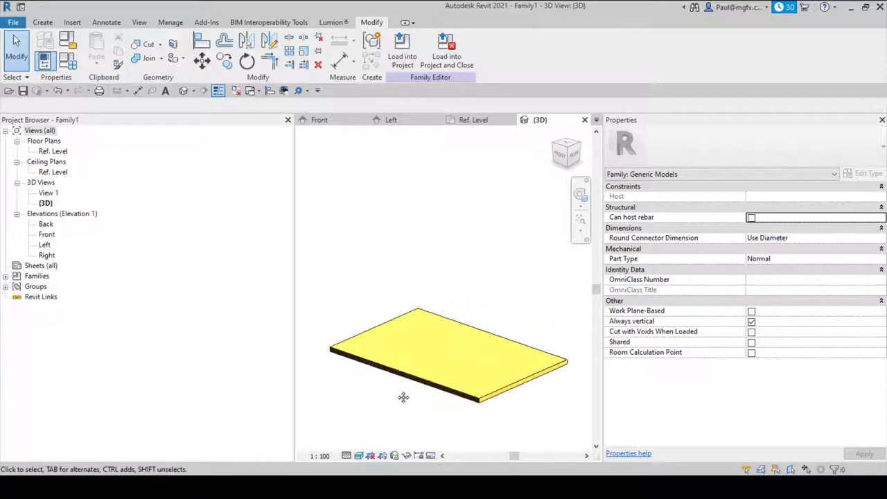
scroll(391, 391, up, 3)
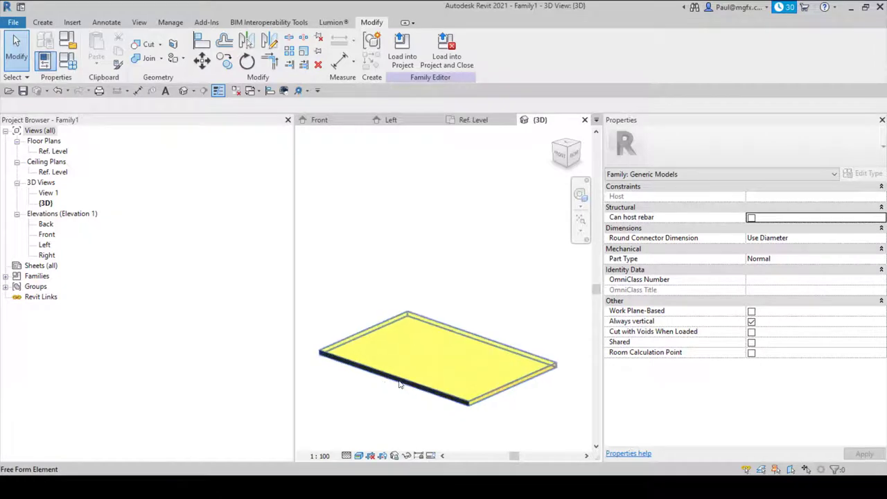
scroll(388, 386, down, 2)
scroll(392, 393, up, 1)
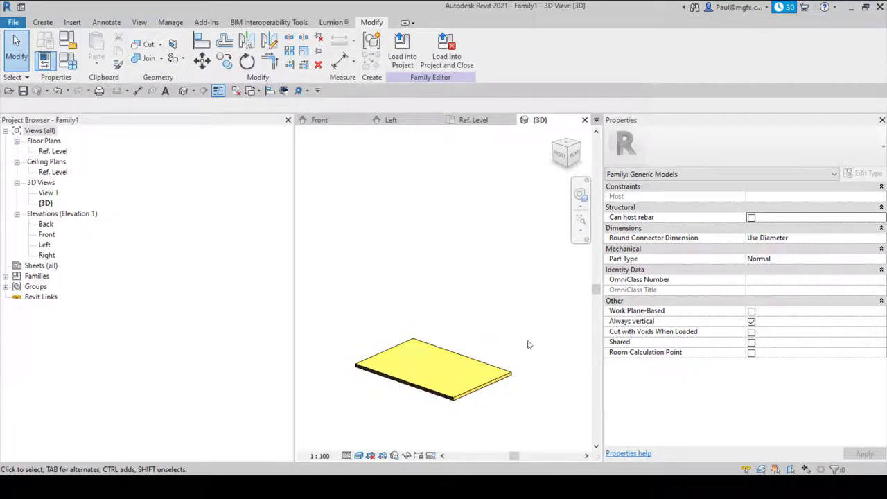
click(467, 365)
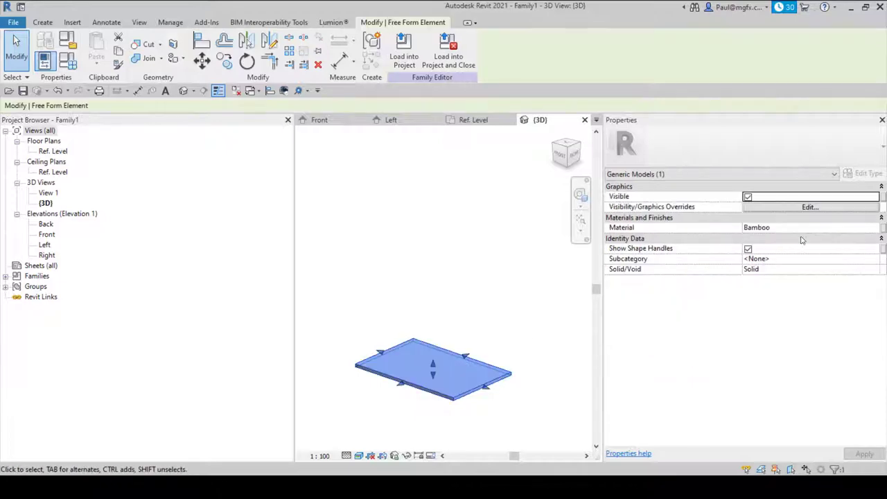
Duplicate Bamboo as a new material named Bamboo(SanitationBooth), close the Material Browser and deselect.
click(831, 229)
click(876, 229)
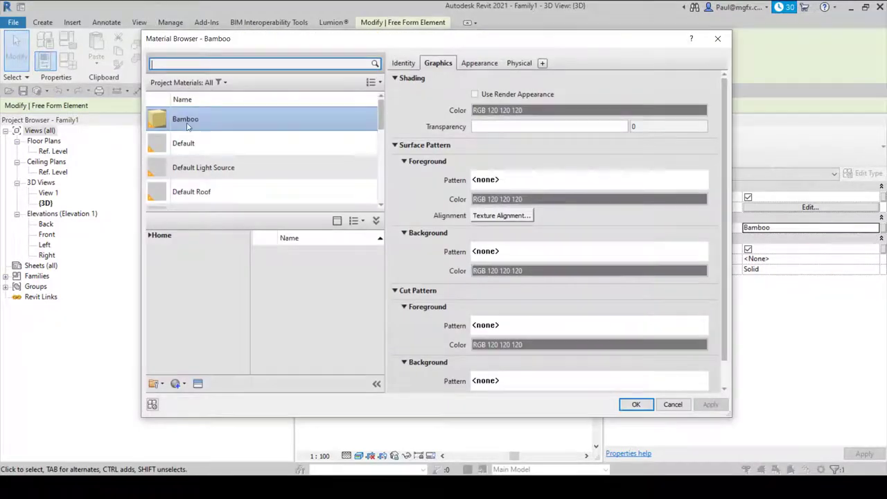
right_click(186, 127)
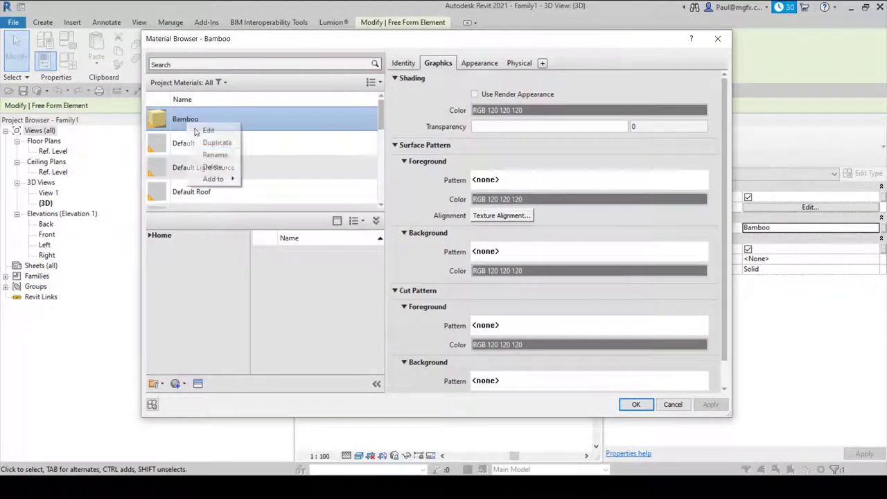
click(229, 143)
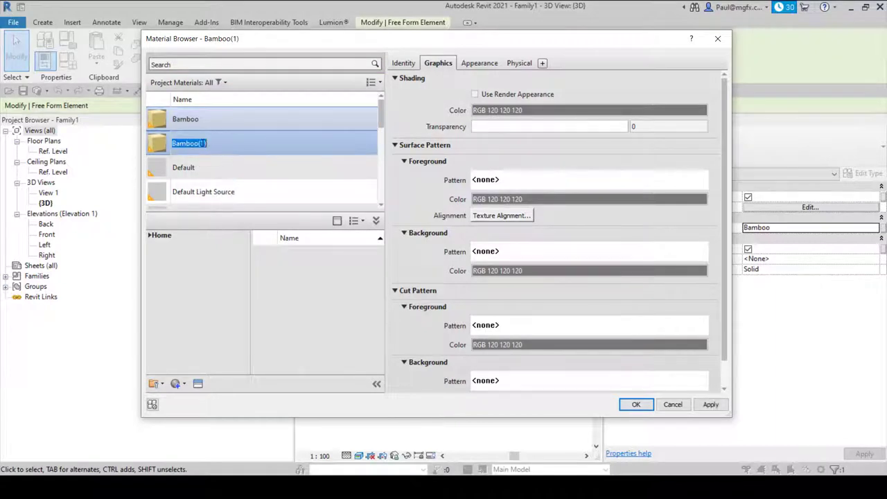
key(Return)
key(BackSpace)
text(SanitationBooth)
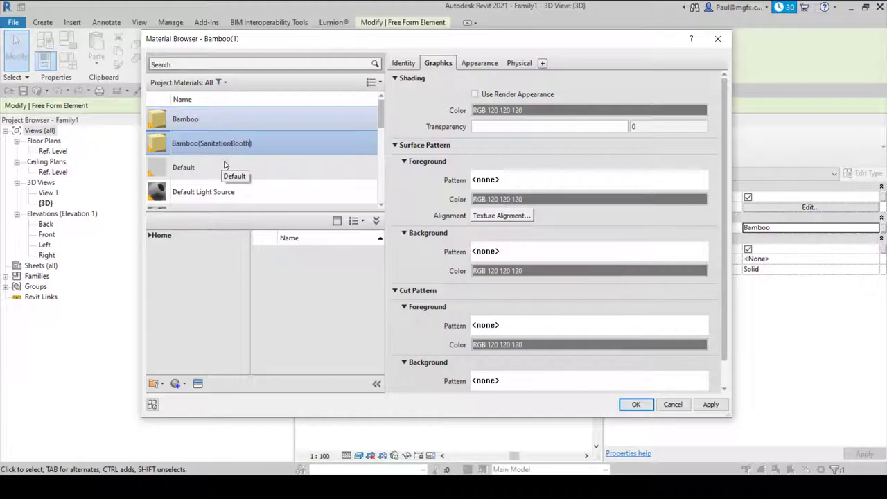
click(628, 405)
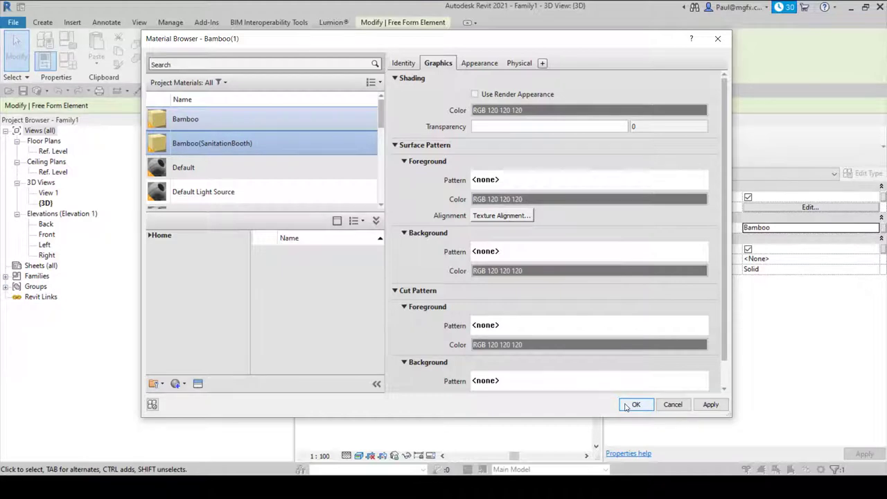
click(627, 406)
click(456, 322)
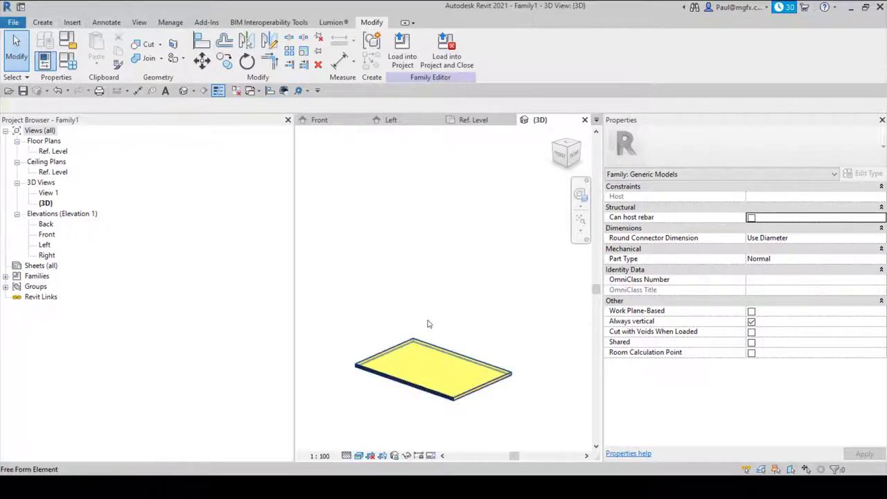
Import only the Frame layer of DecontaminationPortal.dwg into the family.
click(72, 22)
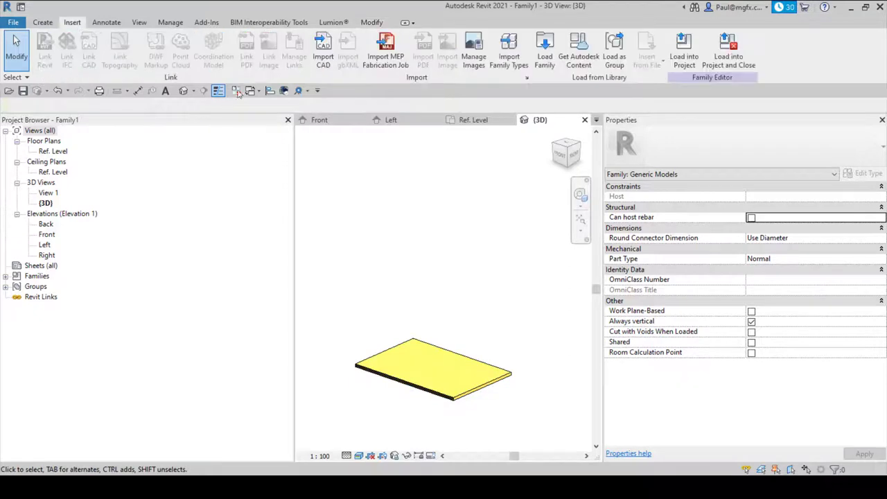
click(323, 50)
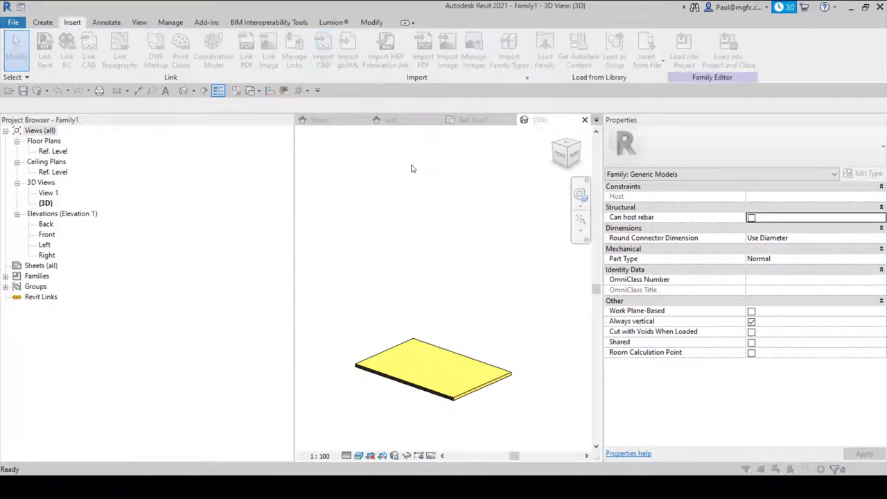
click(406, 145)
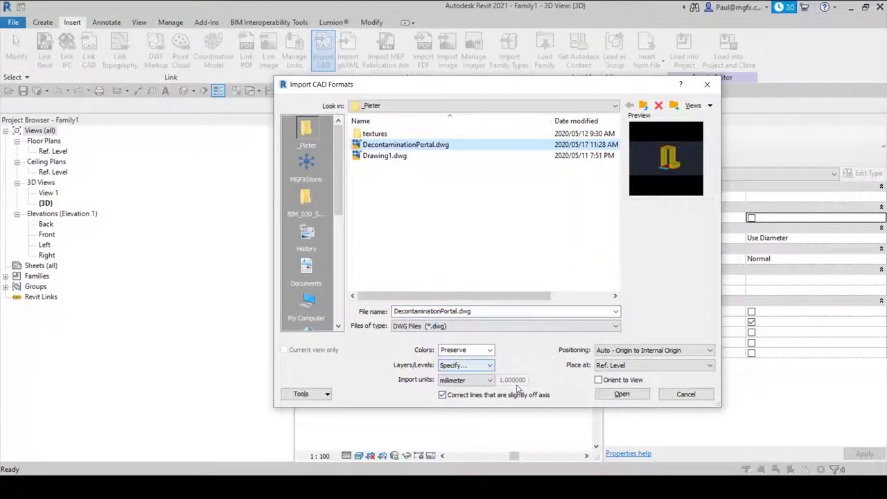
click(620, 394)
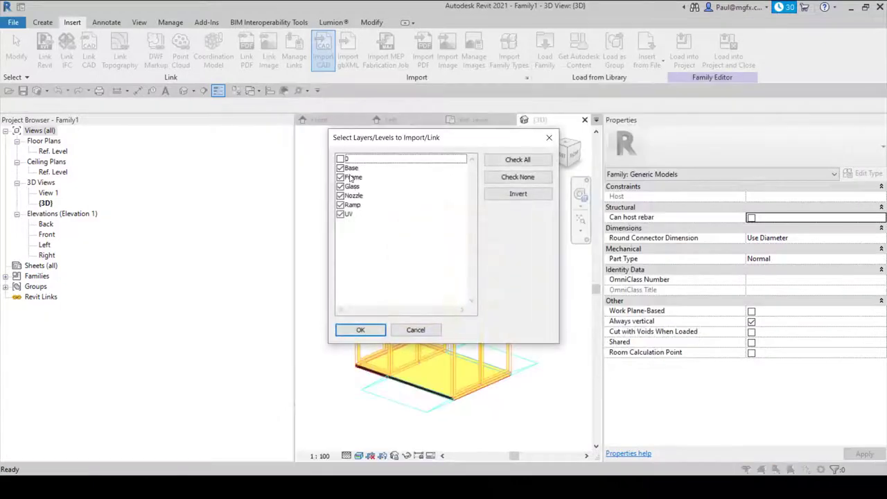
click(504, 179)
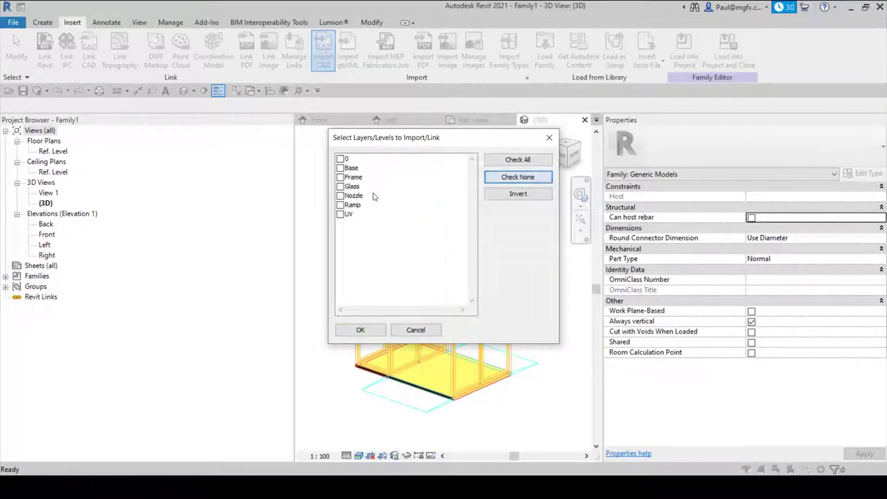
click(340, 177)
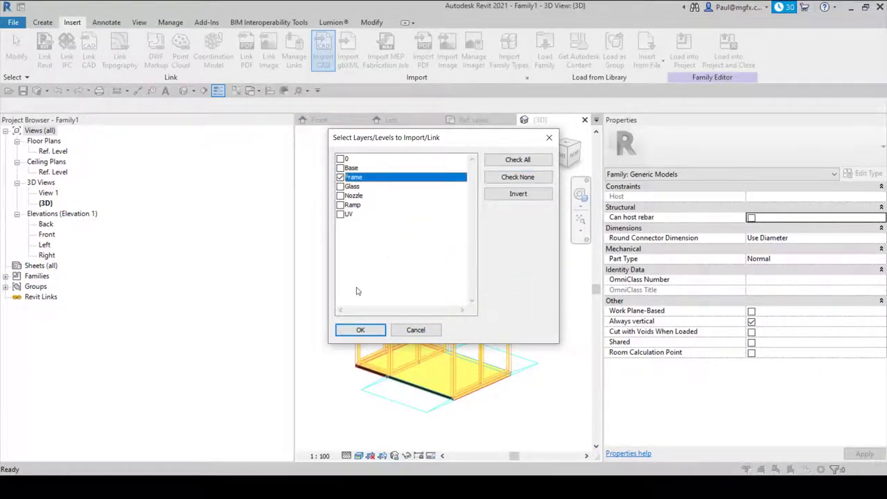
click(360, 330)
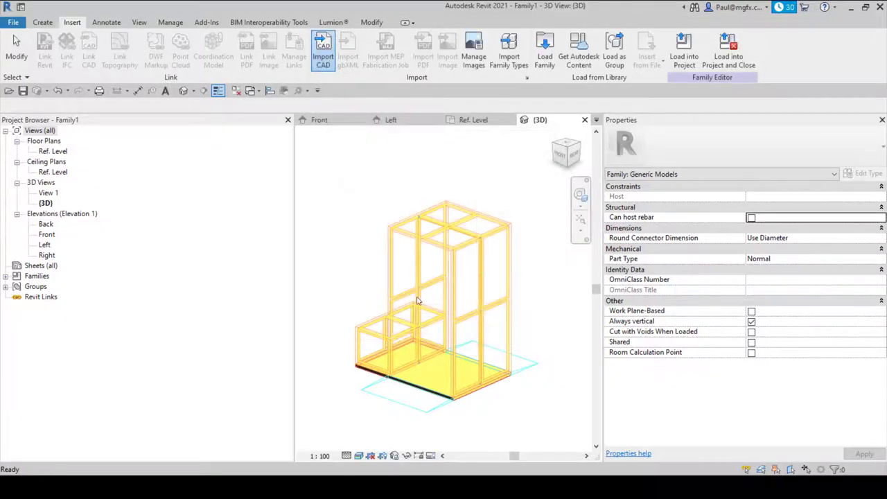
Select the imported Frame geometry and fully explode it.
click(483, 247)
click(429, 61)
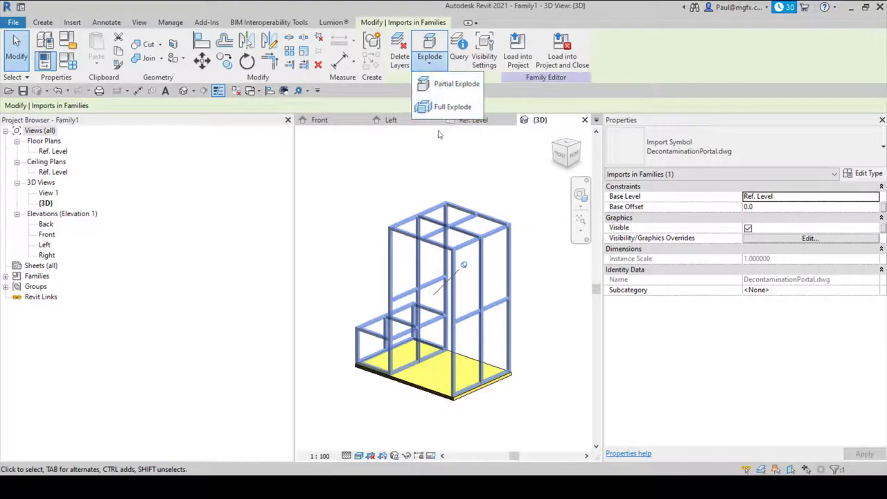
click(446, 109)
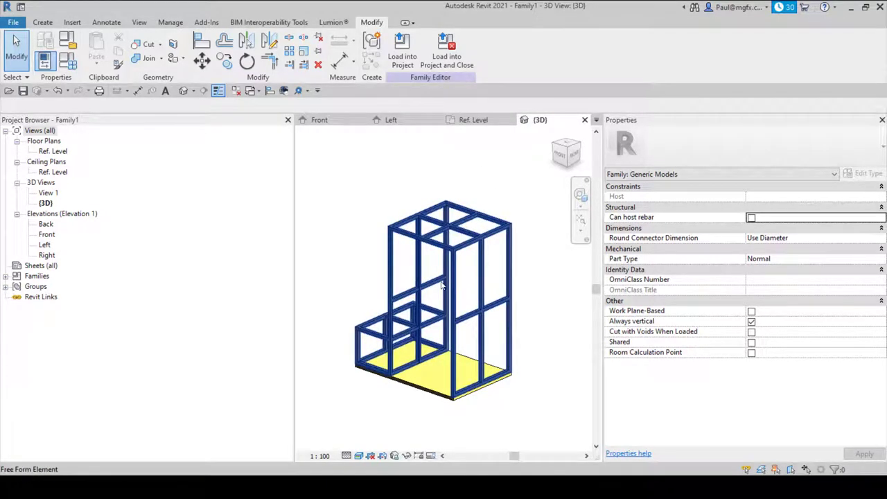
Go to the 01 - Entry Level plan and orbit the placed DecontaminationChamber family to an isometric view.
click(324, 120)
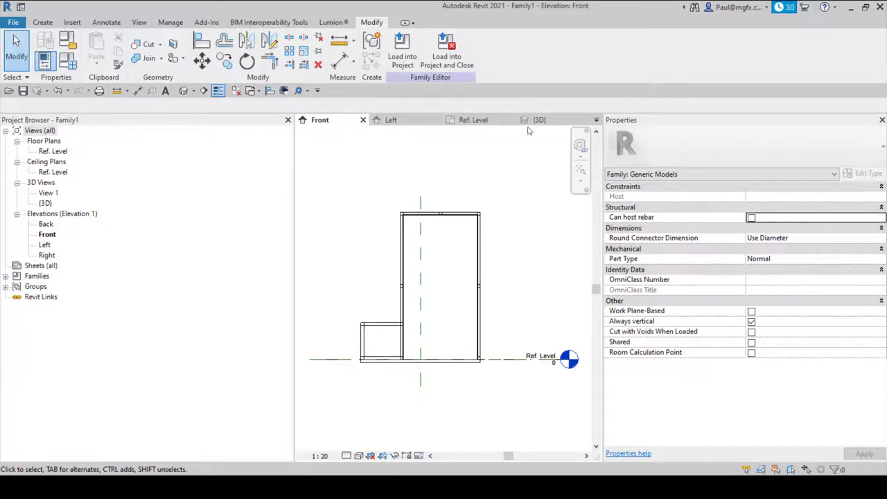
click(596, 121)
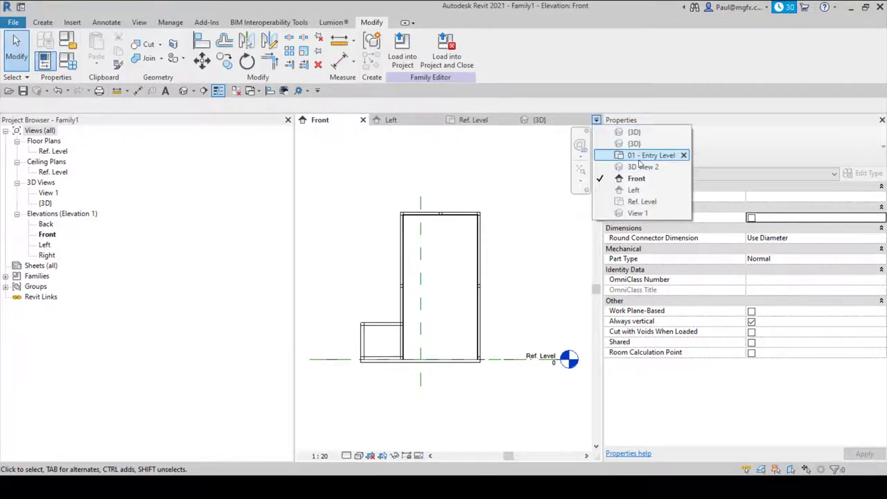
click(646, 157)
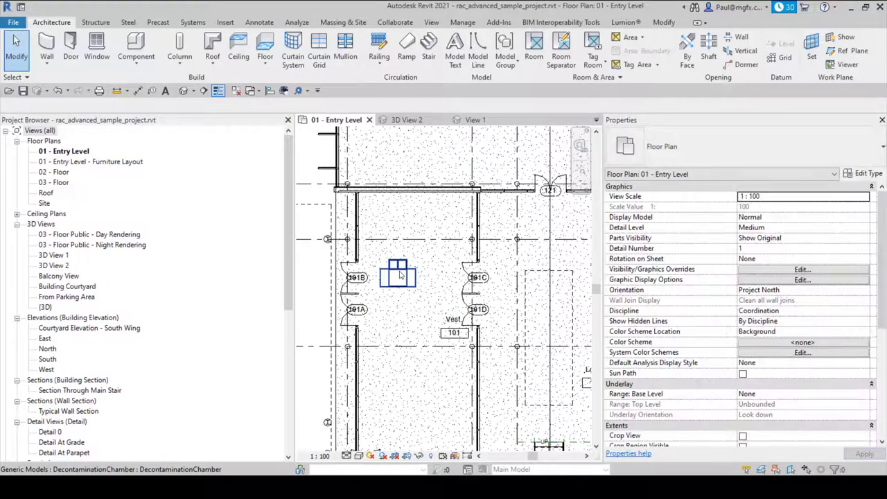
click(399, 266)
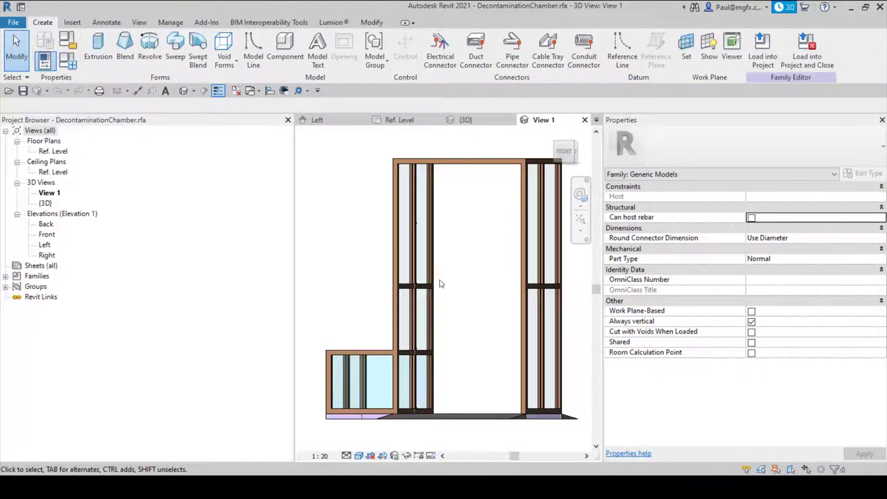
shift+middle_drag(440, 284, 450, 263)
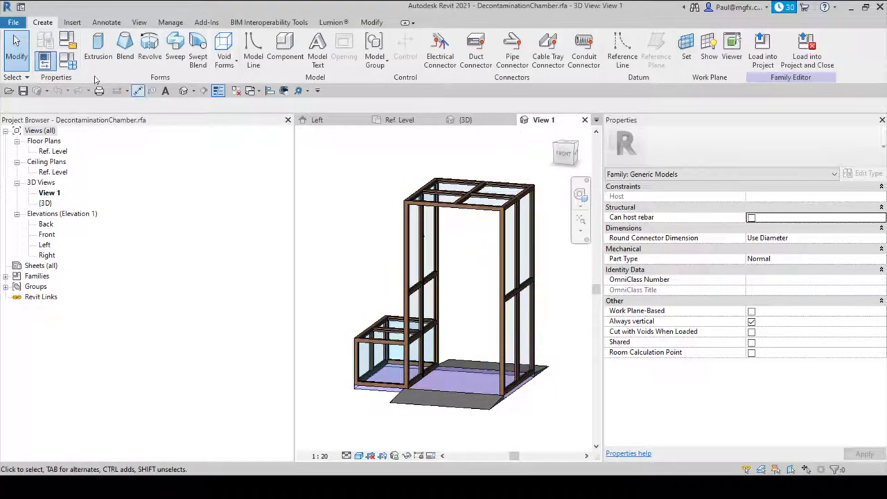
Close the DecontaminationChamber family without saving and return to Family1's Ref. Level plan.
key(alt+f)
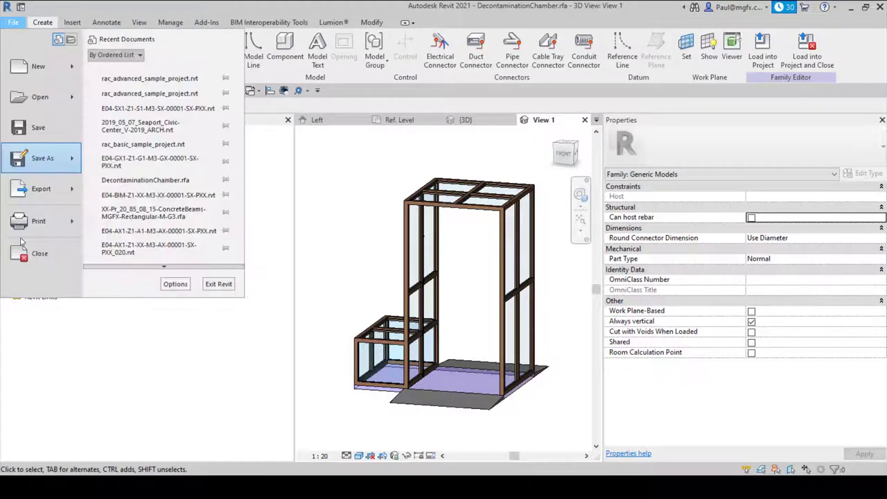
click(23, 242)
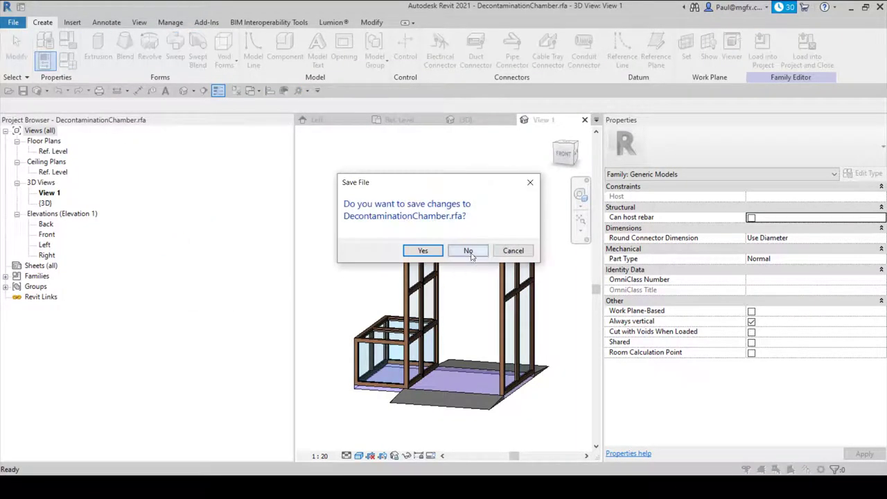
click(469, 252)
click(596, 120)
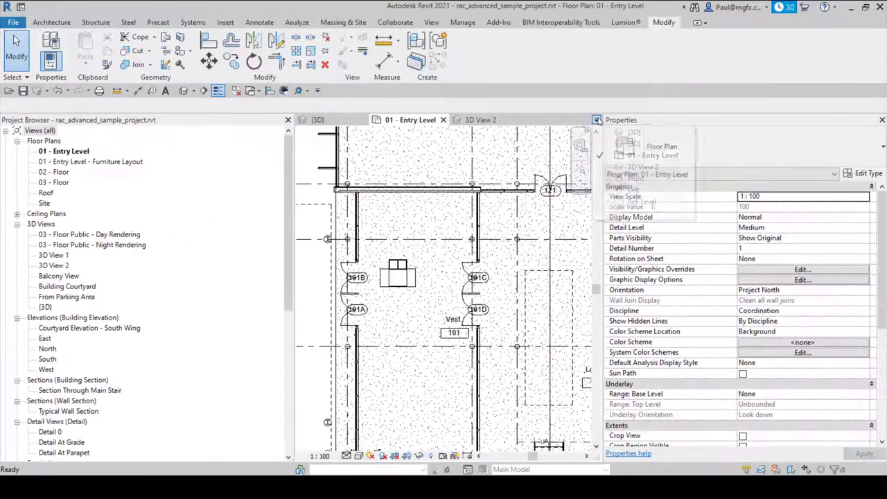
click(686, 201)
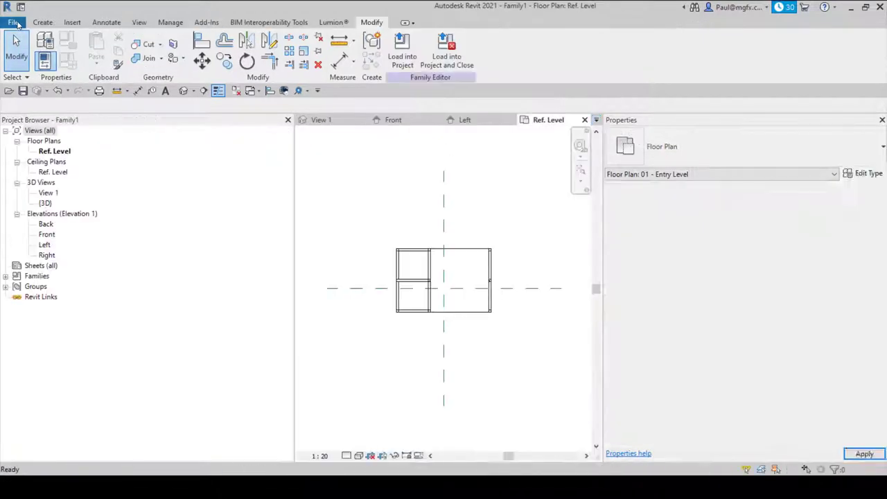
Close the Family1 document without saving its changes.
click(14, 23)
click(39, 254)
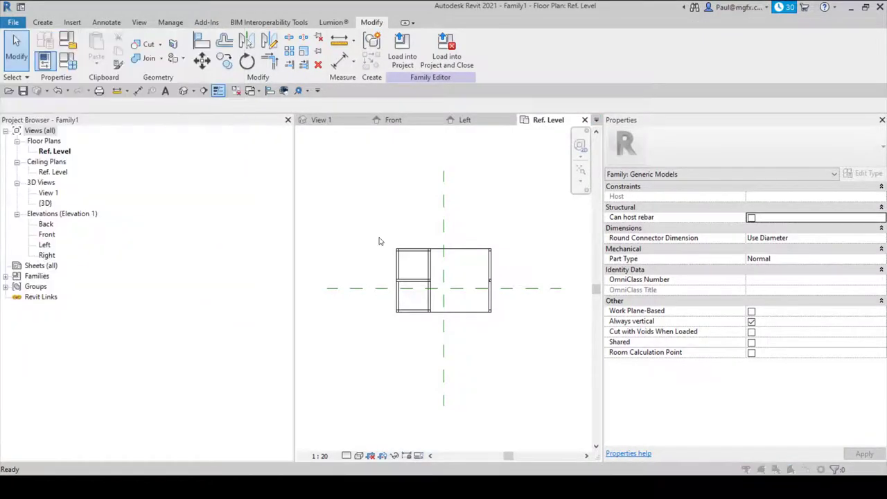
click(473, 249)
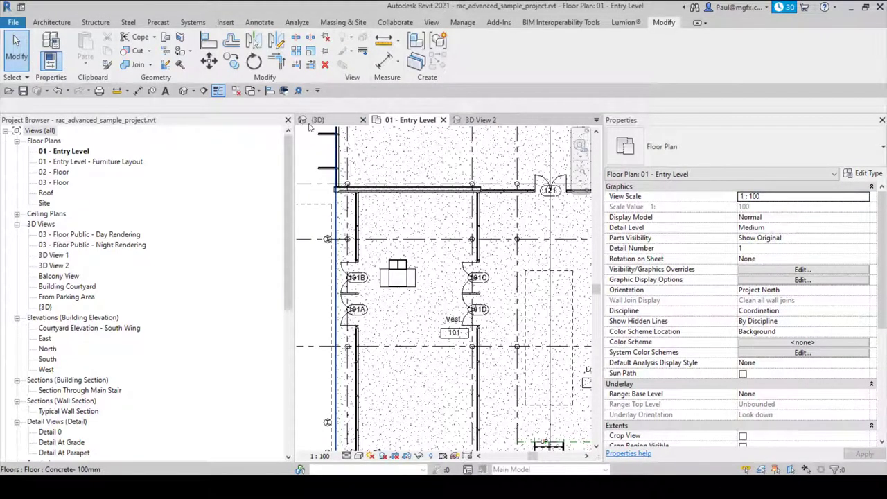
Close the 3D View 2 and 01 - Entry Level views and start the Lumion export.
click(518, 120)
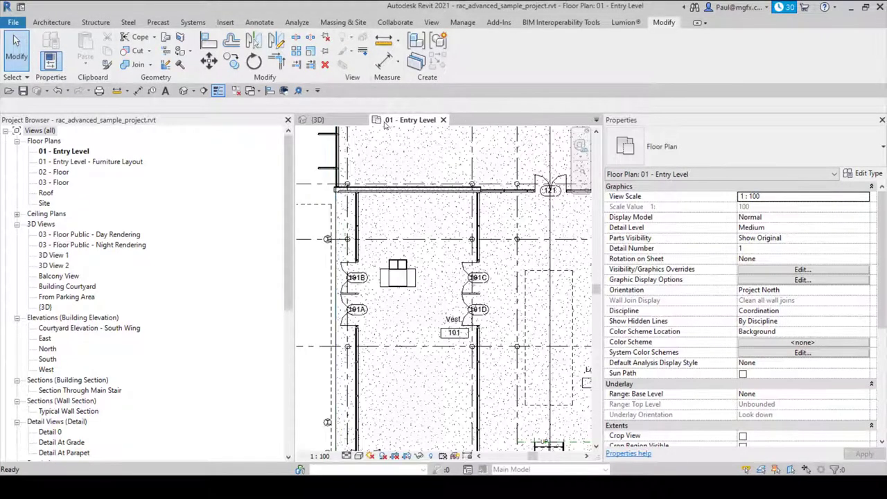
click(443, 120)
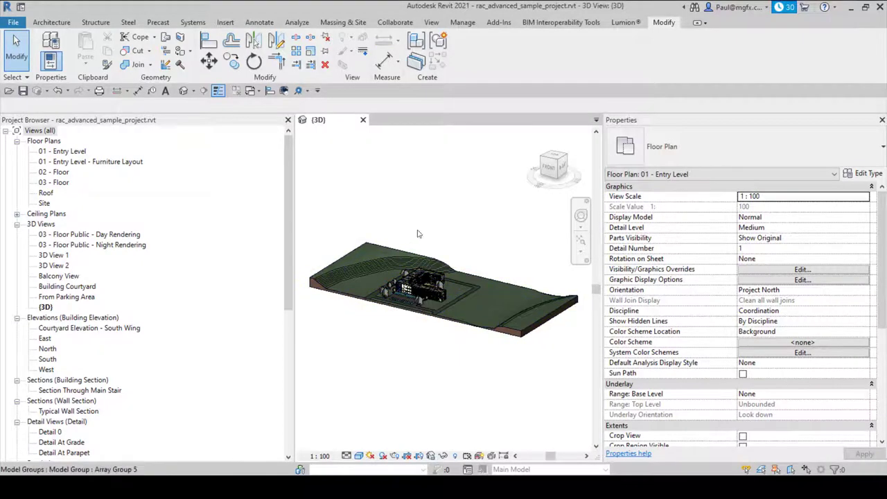
click(622, 22)
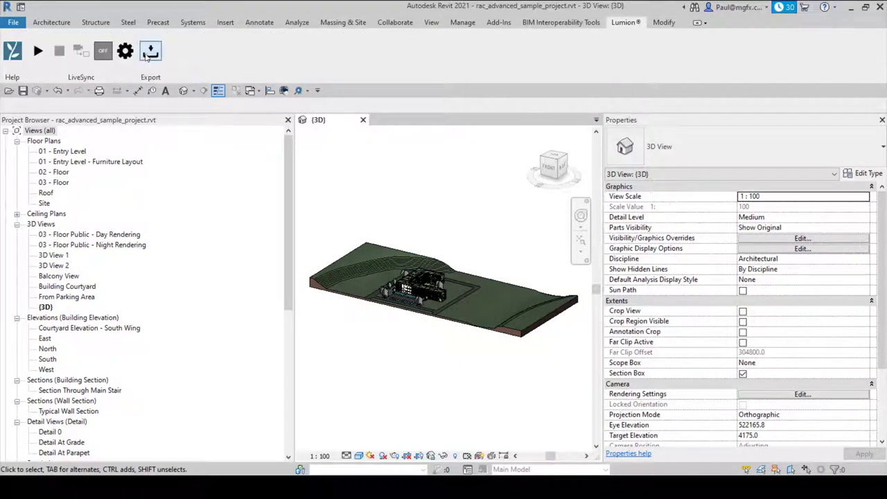
click(149, 52)
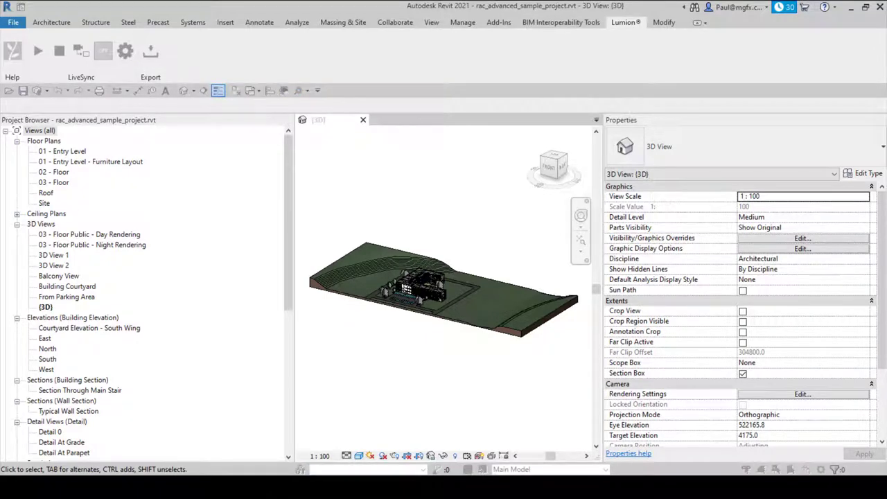
drag(313, 167, 327, 131)
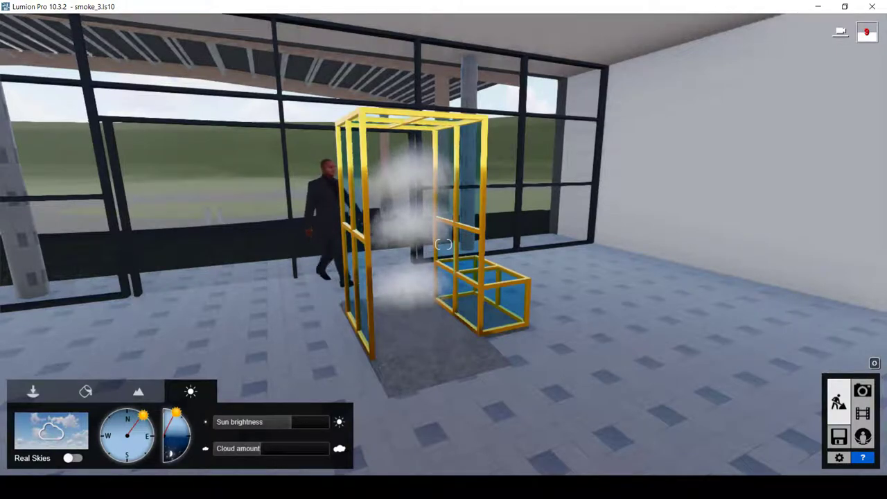
right_drag(250, 282, 330, 166)
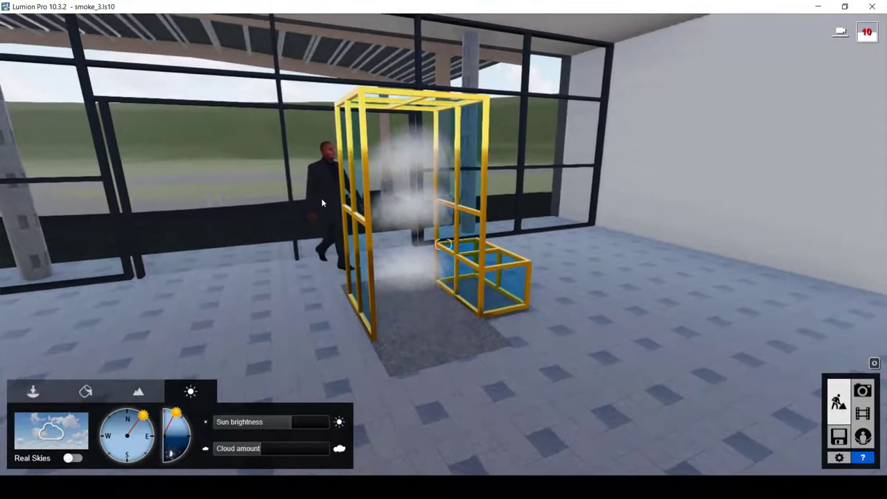
click(337, 260)
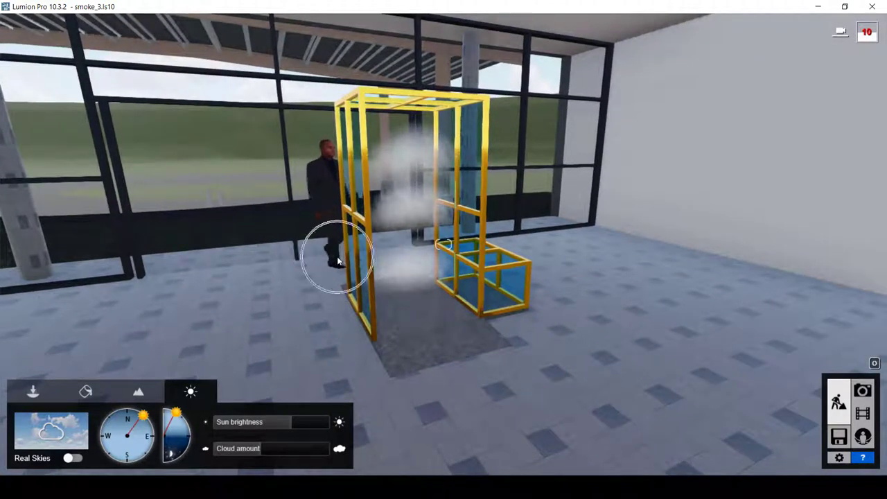
click(338, 260)
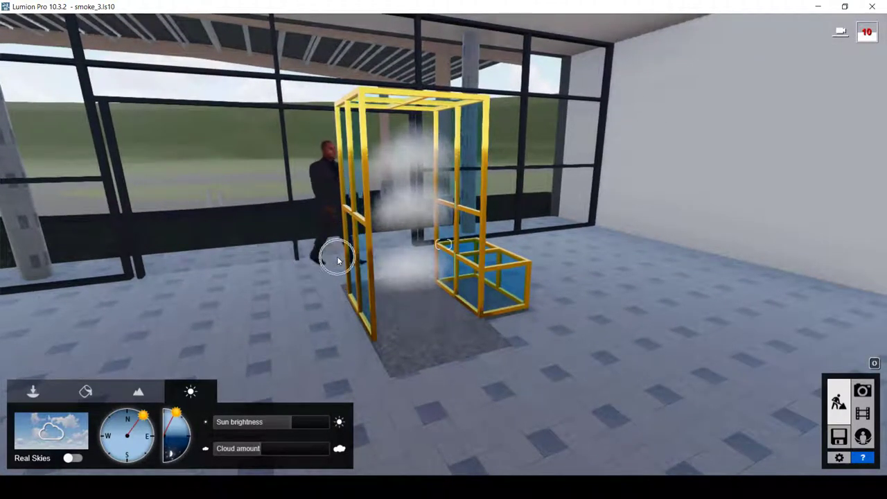
click(373, 311)
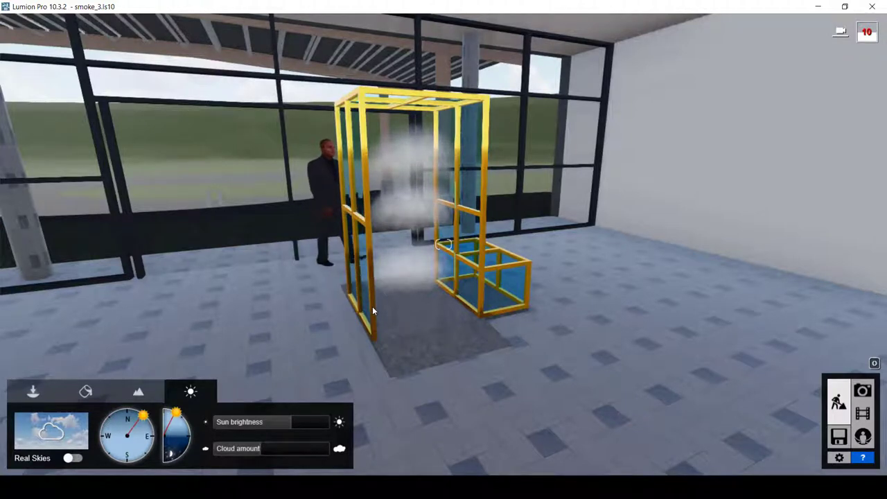
click(372, 311)
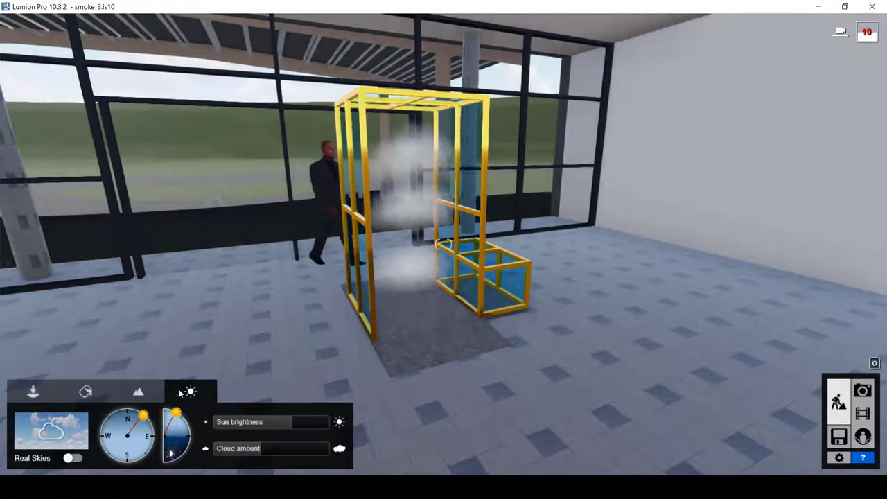
Apply Glass Advanced to the booth's glass panels, save it, and enter Movie mode.
click(87, 392)
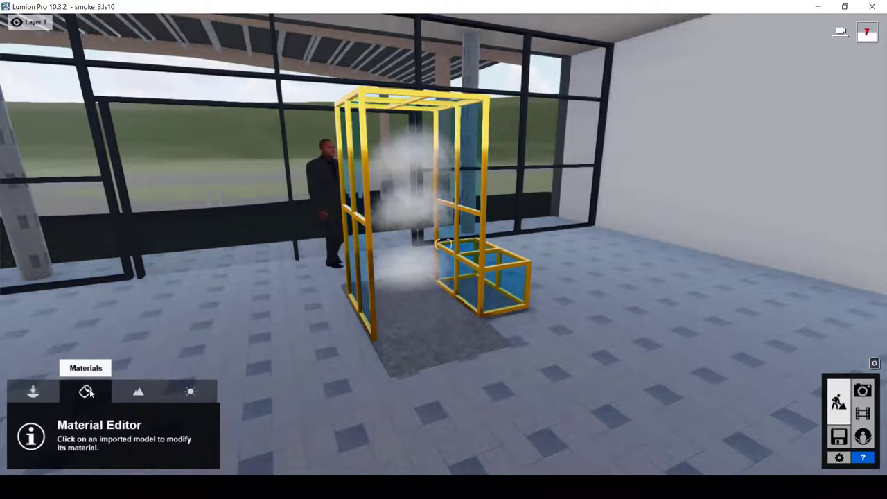
click(503, 291)
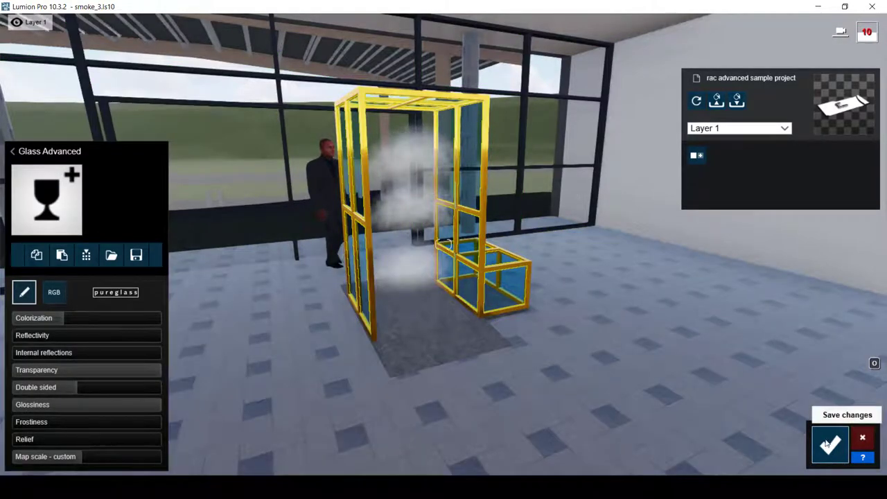
click(828, 445)
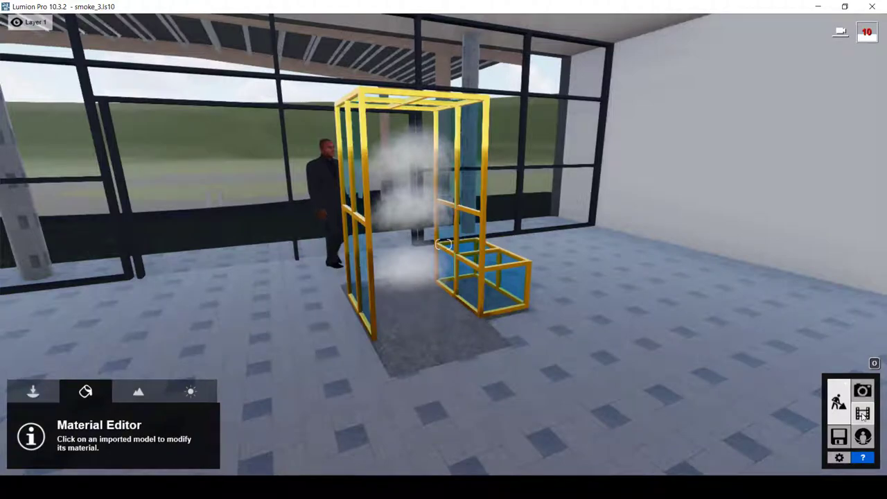
click(863, 415)
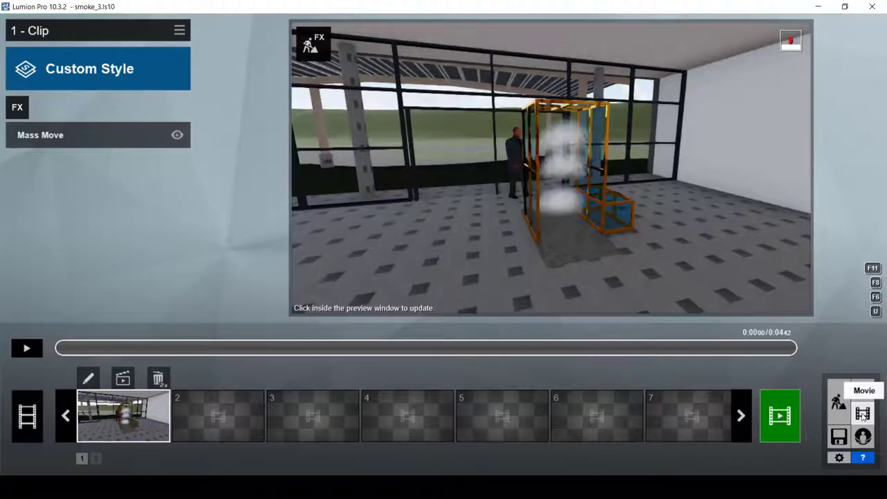
click(89, 379)
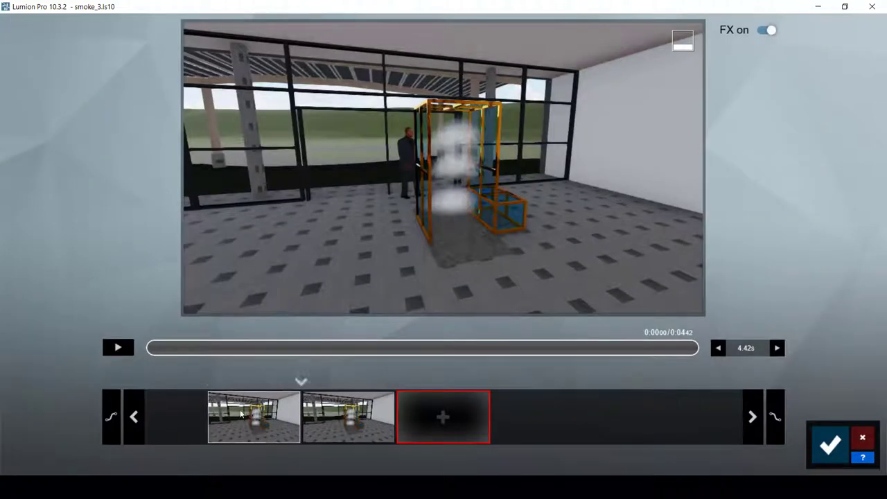
click(258, 422)
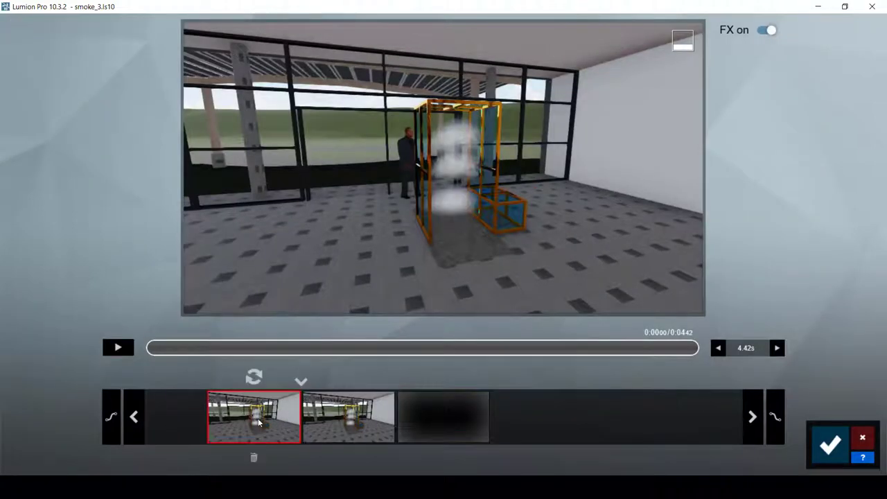
click(336, 415)
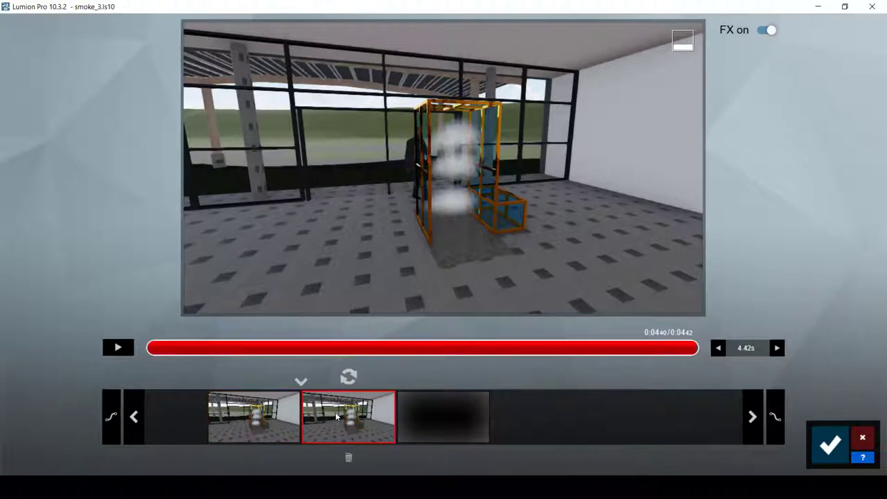
click(256, 414)
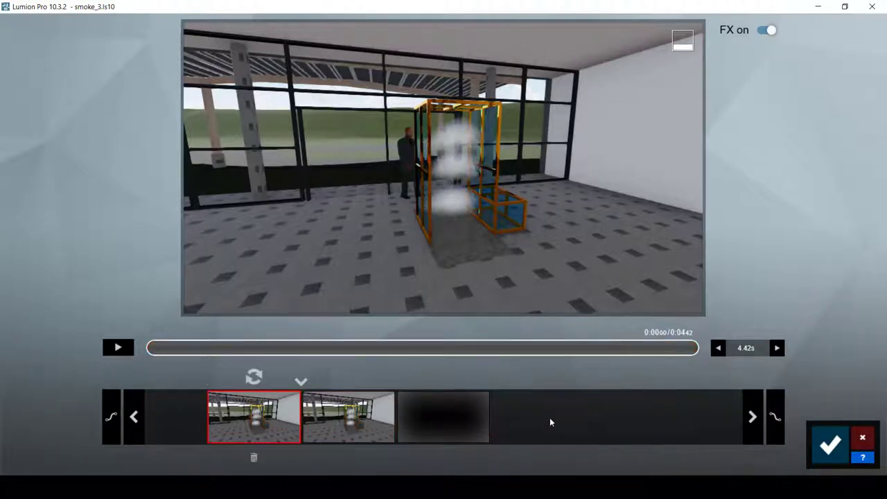
click(832, 447)
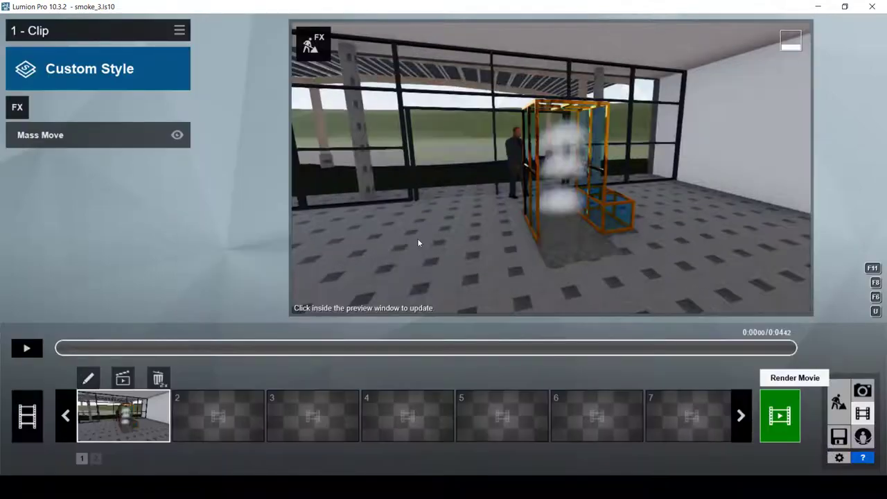
Adjust clip 1's Mass Move walking path under the booth, preview the clip, then return to Build mode.
click(45, 138)
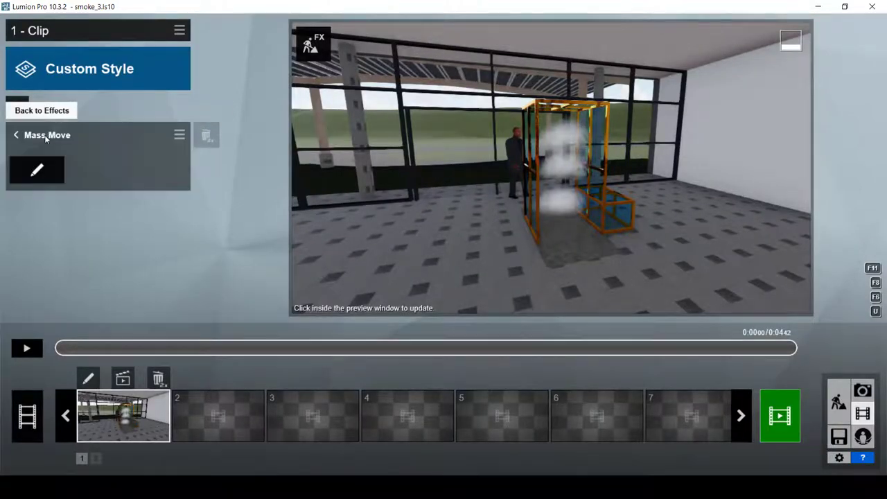
click(36, 171)
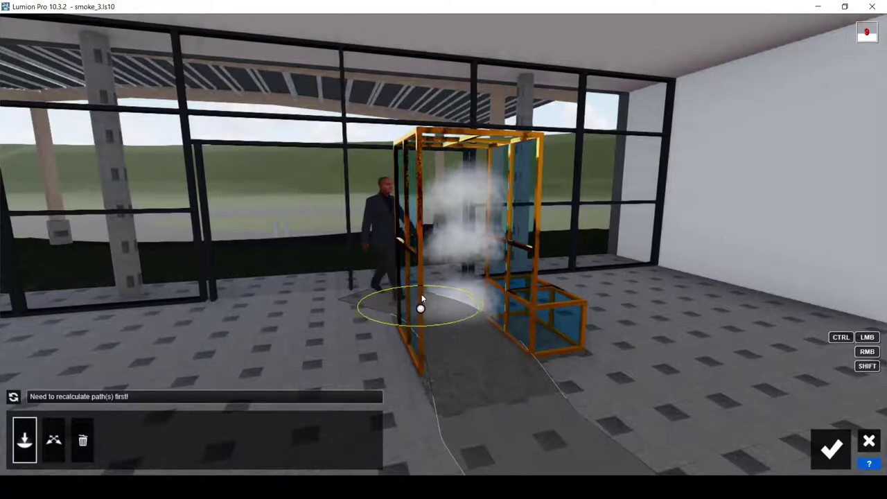
right_drag(422, 294, 451, 291)
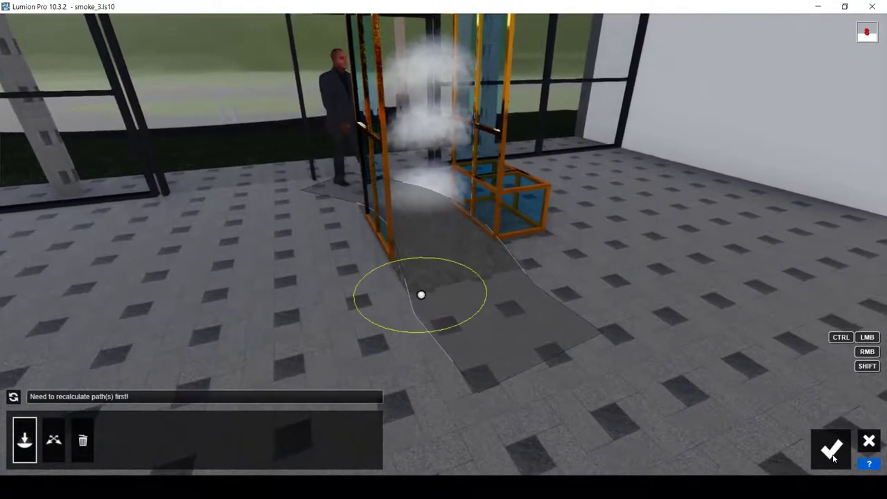
click(420, 293)
click(830, 447)
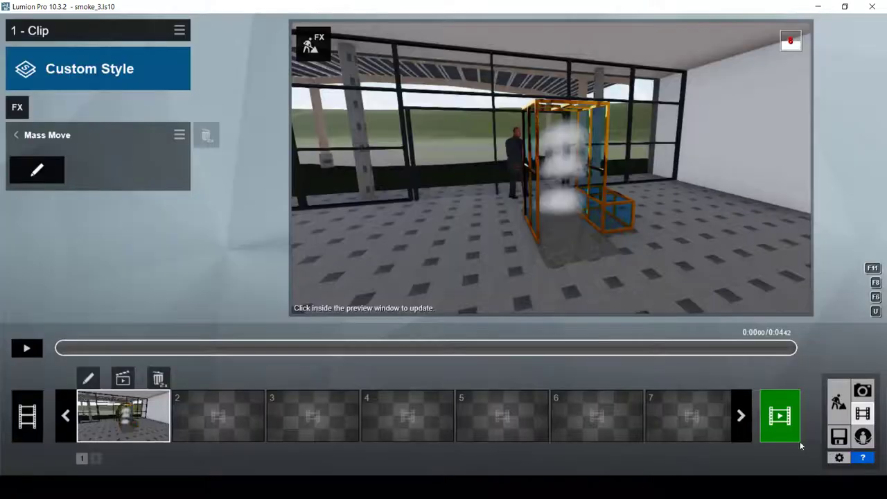
click(27, 348)
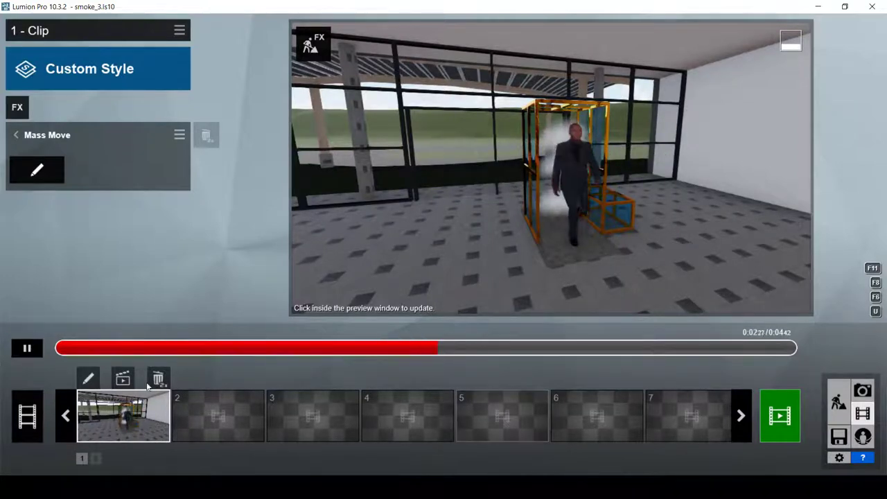
click(838, 400)
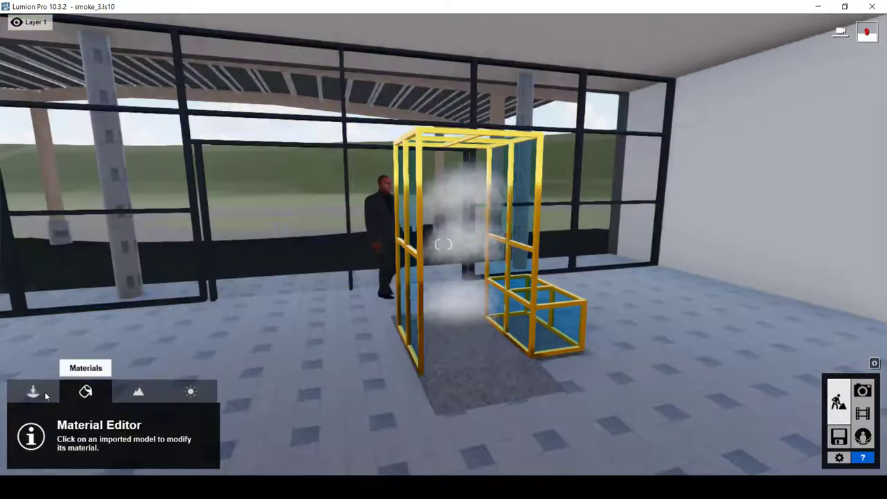
Browse the Effects library's smoke effects, then select the booth's middle smoke object.
click(46, 395)
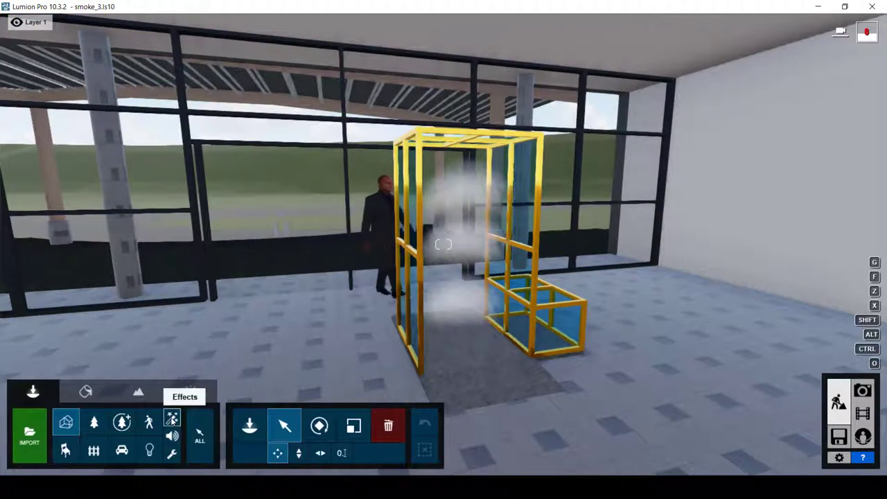
click(171, 419)
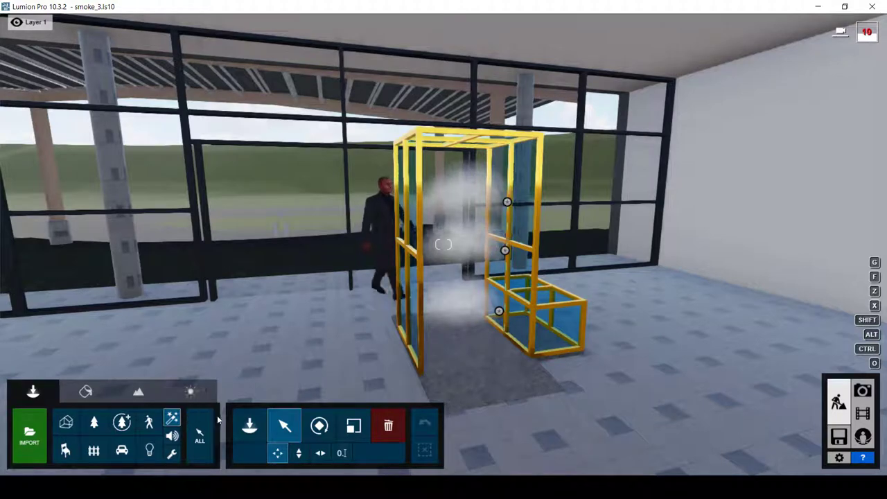
click(249, 425)
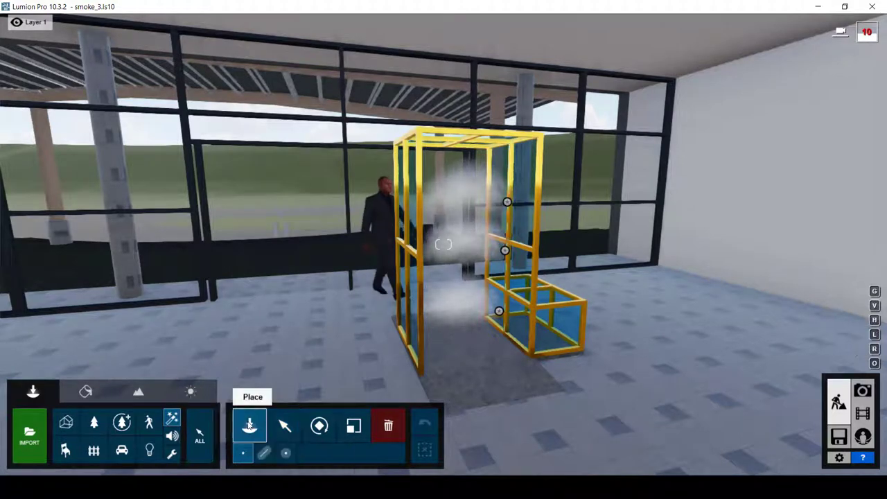
click(249, 426)
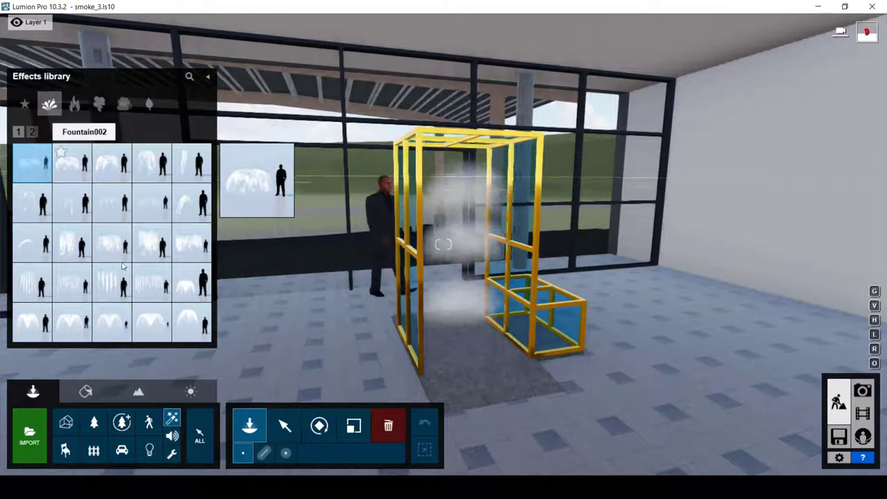
click(99, 103)
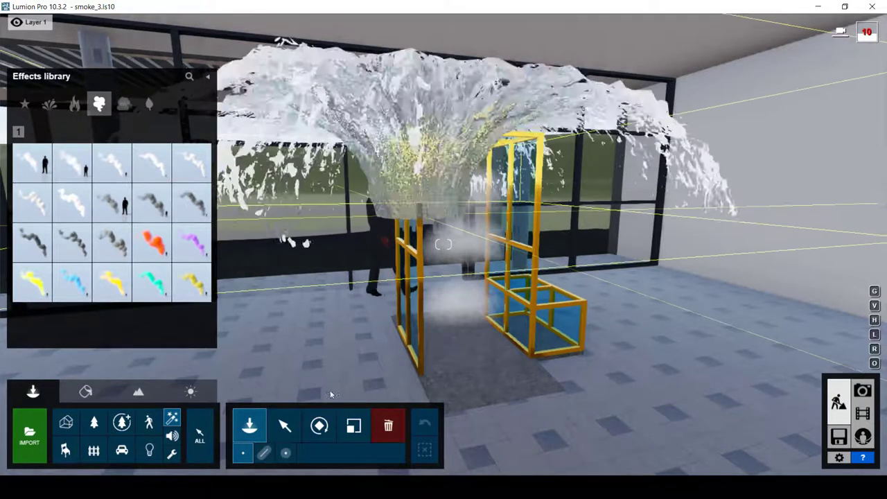
click(283, 427)
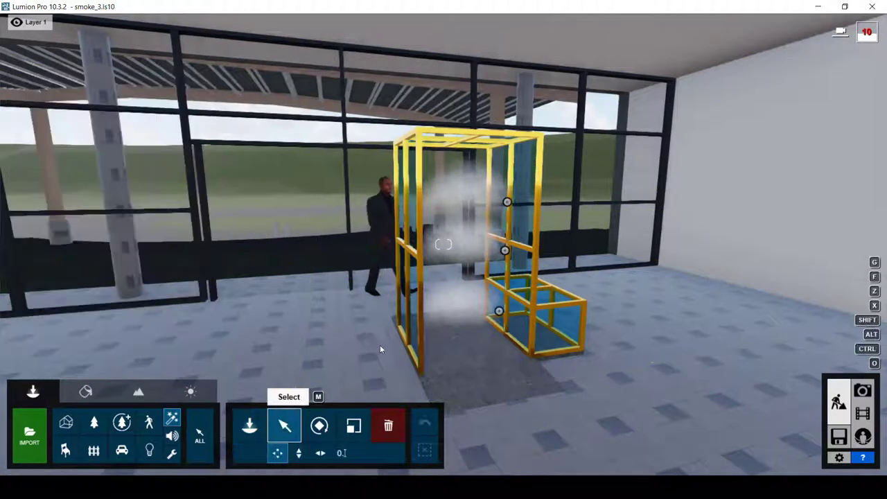
click(505, 252)
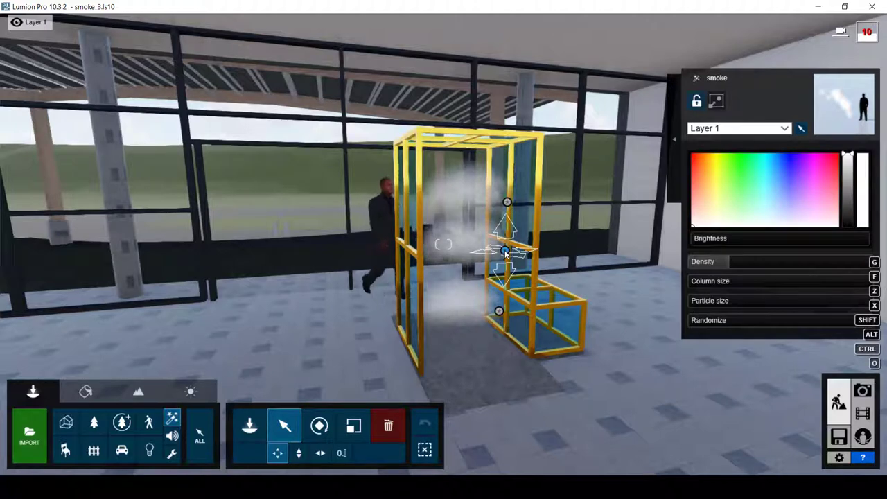
Lower the middle smoke effect's density to 0.1 and check it inside the gate.
click(319, 426)
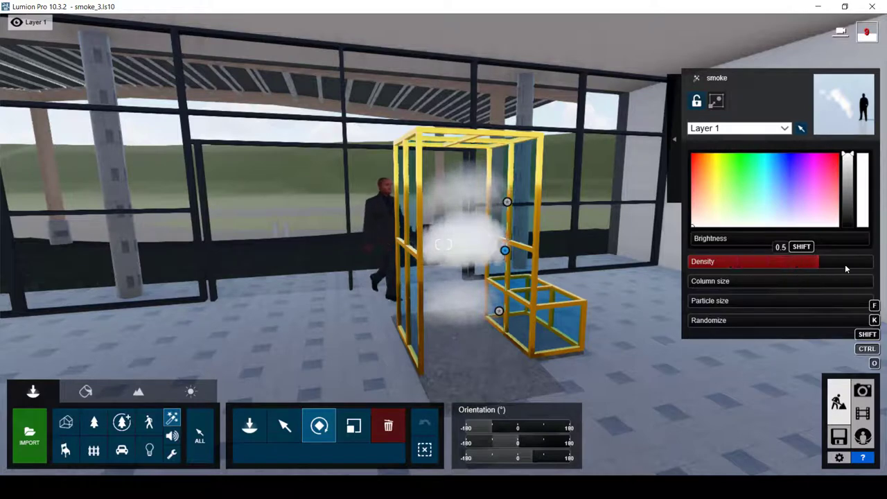
click(741, 260)
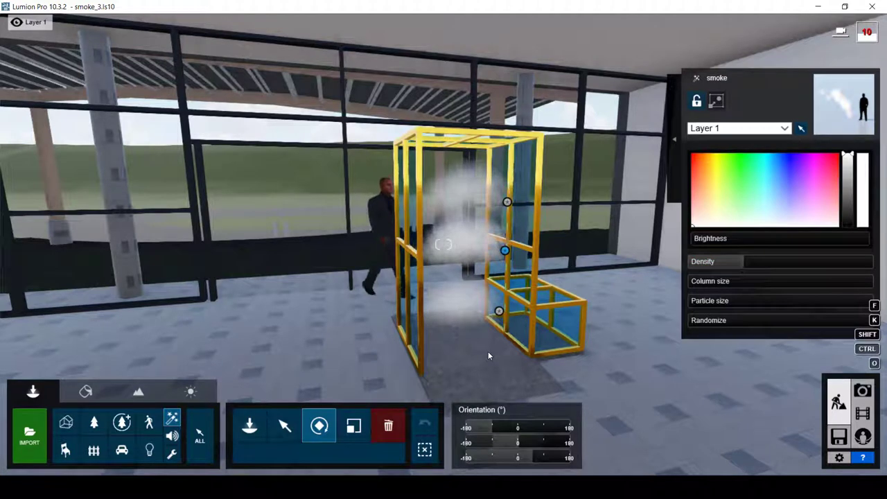
right_drag(404, 294, 407, 293)
right_drag(505, 330, 504, 329)
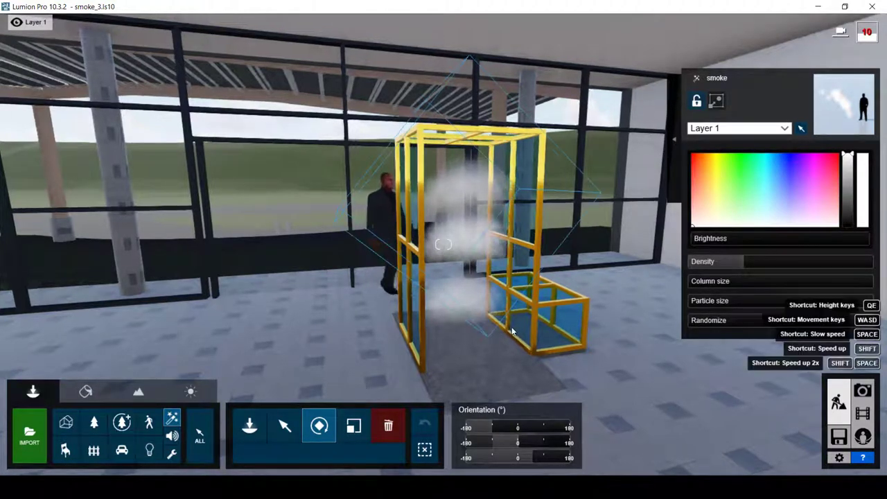
Fly the camera to the gate post and pick its Acrylic material for editing.
key(w)
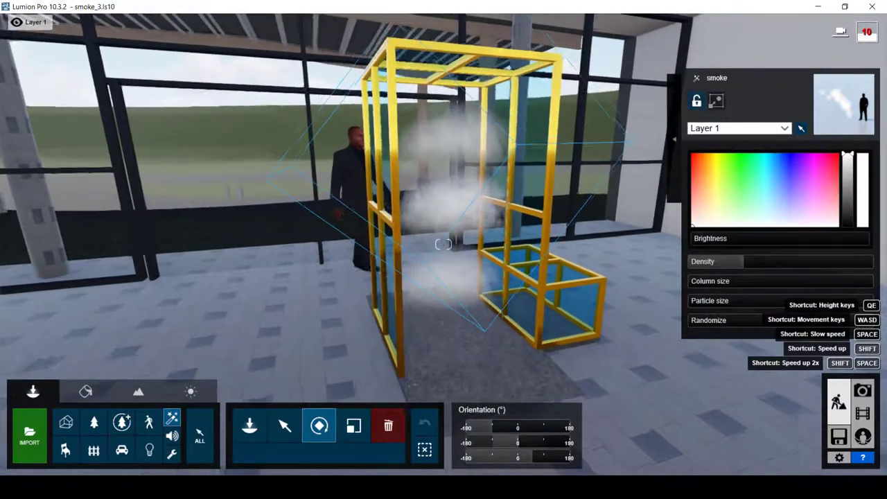
key(w)
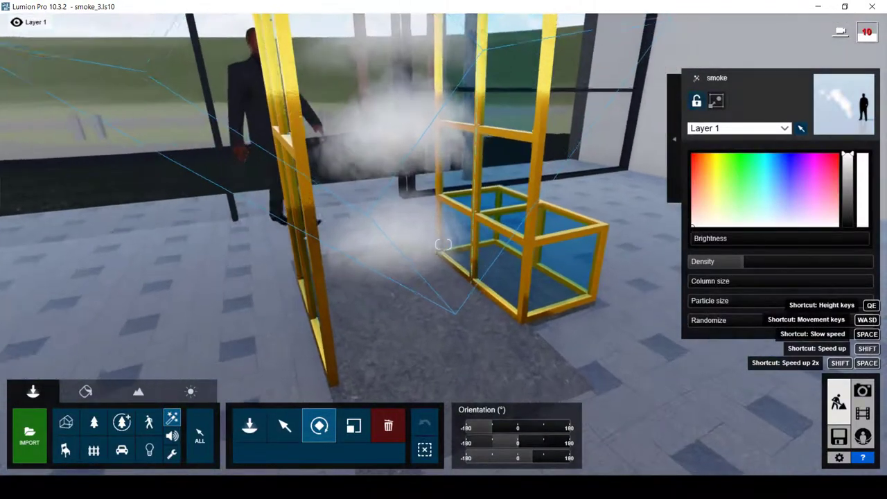
key(w)
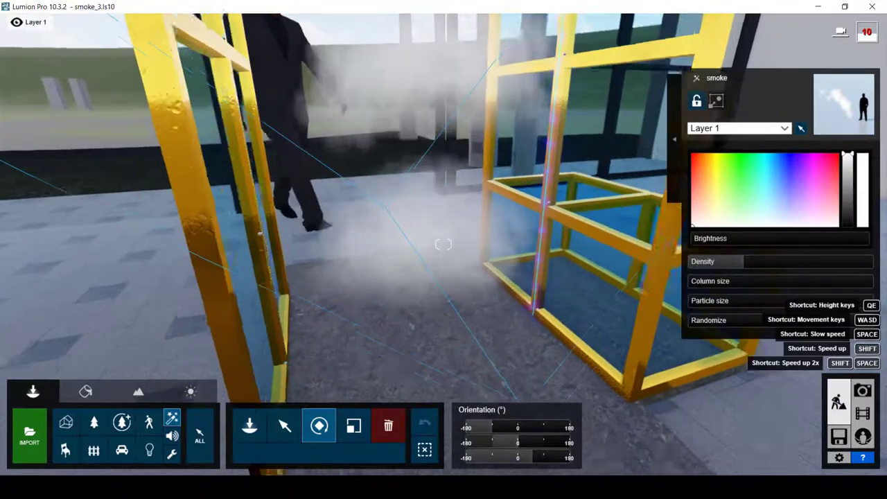
key(w)
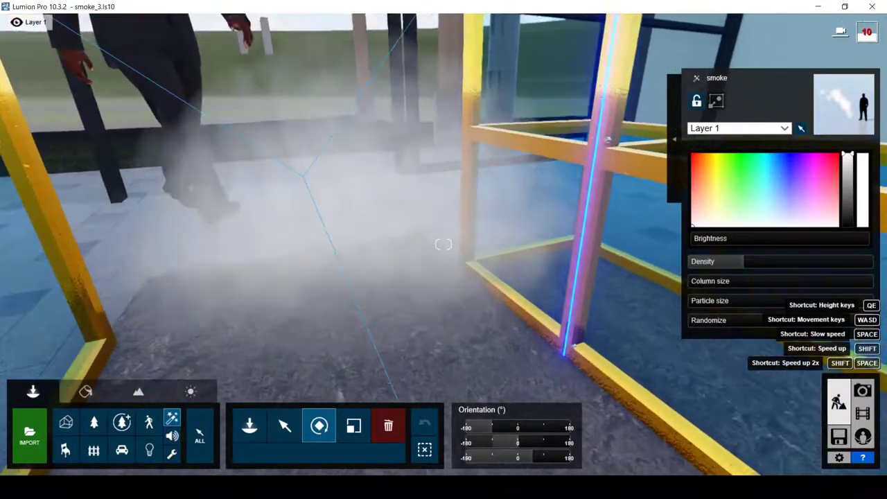
key(s)
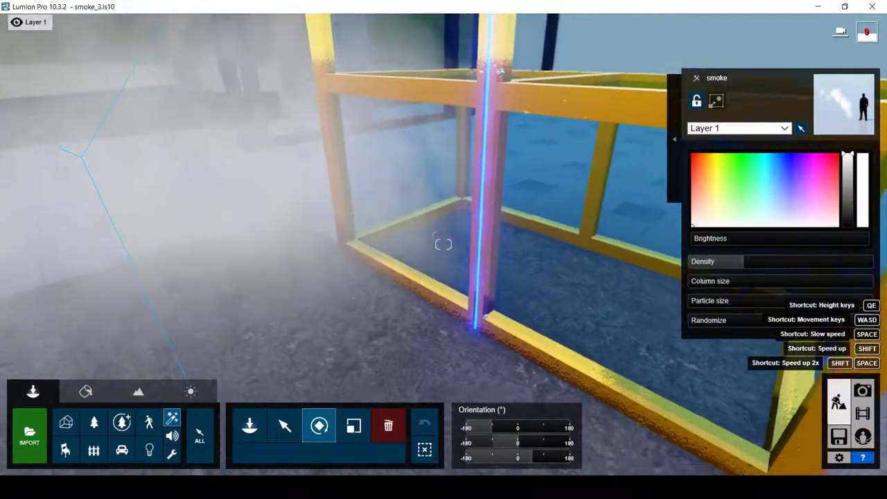
key(s)
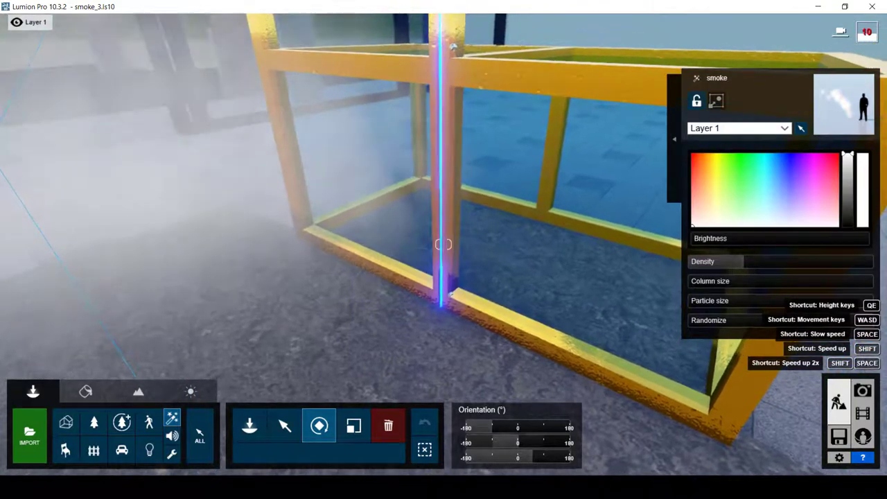
key(w)
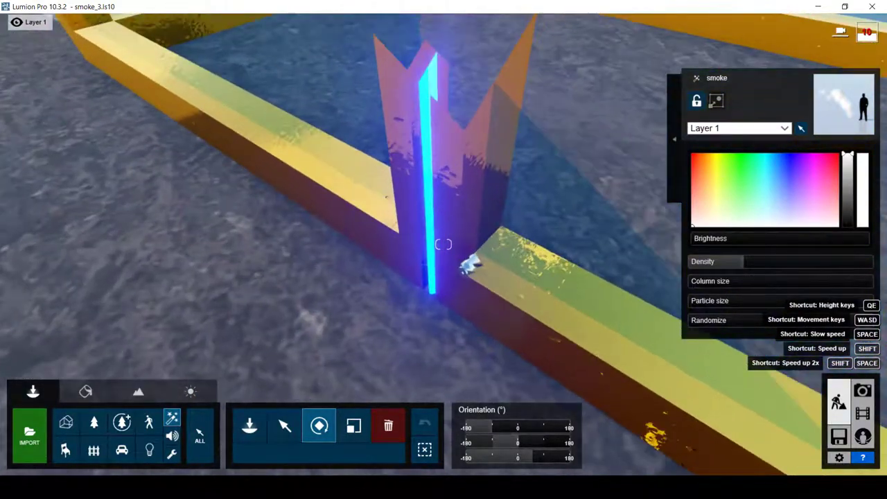
right_drag(443, 243, 92, 400)
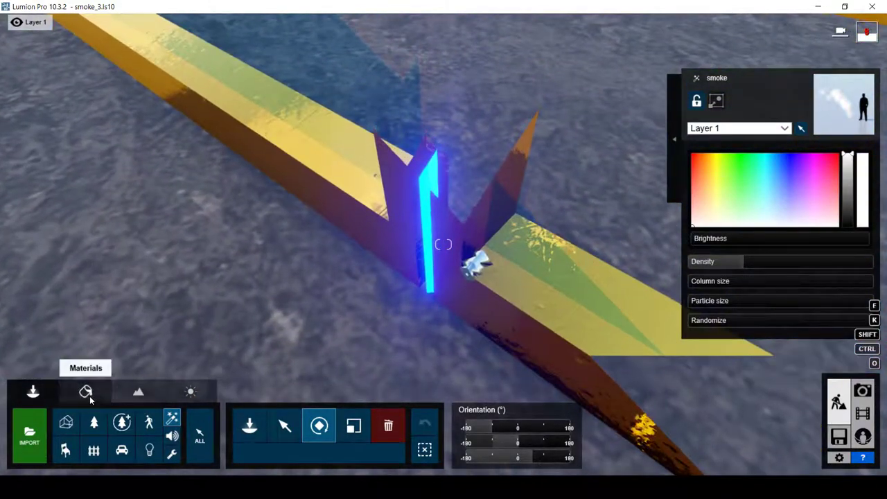
click(90, 399)
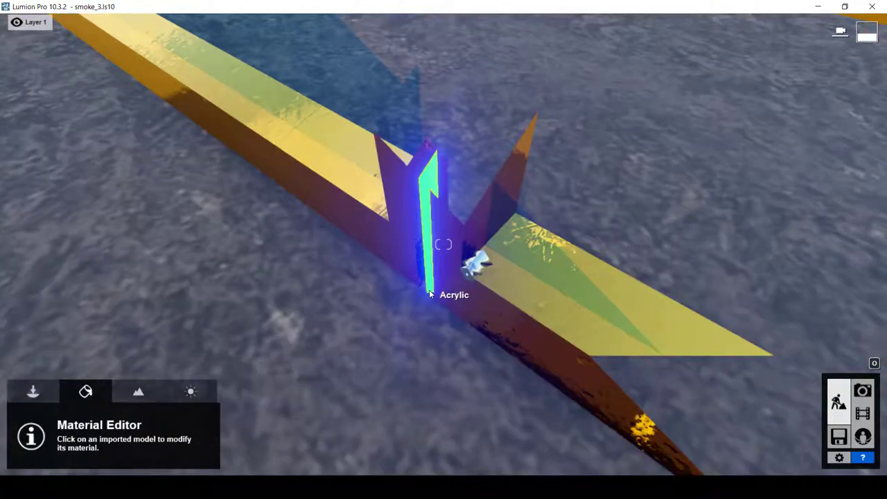
click(430, 294)
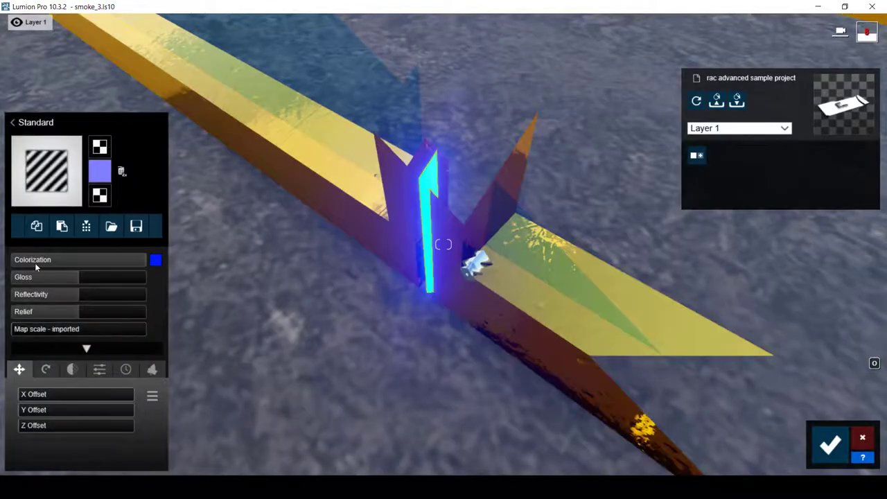
Raise the Acrylic post's Emissive value to 1000 and save the material.
click(87, 349)
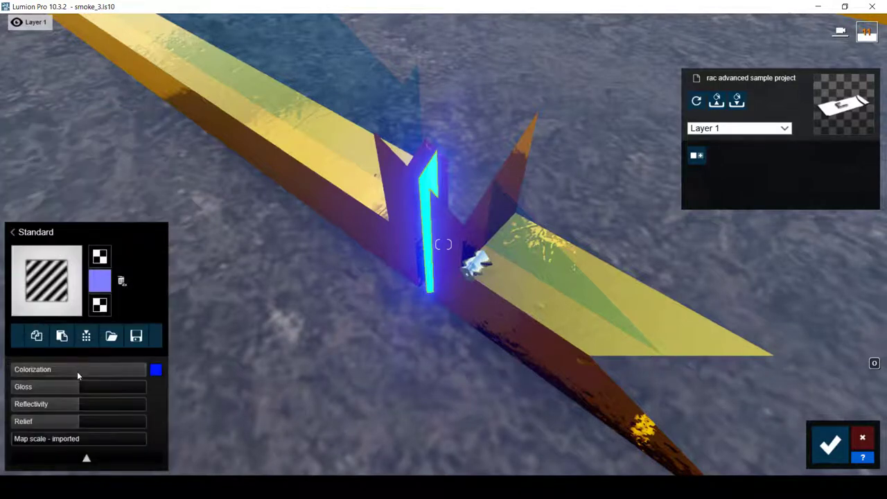
click(85, 459)
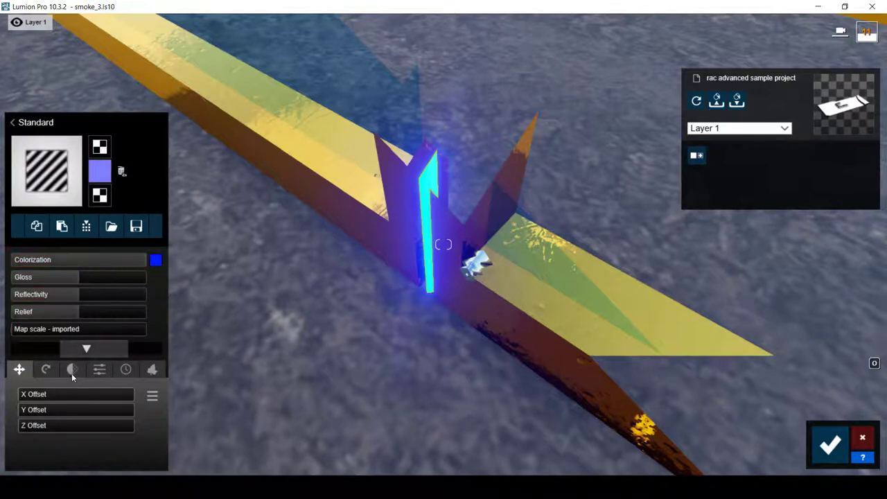
click(97, 370)
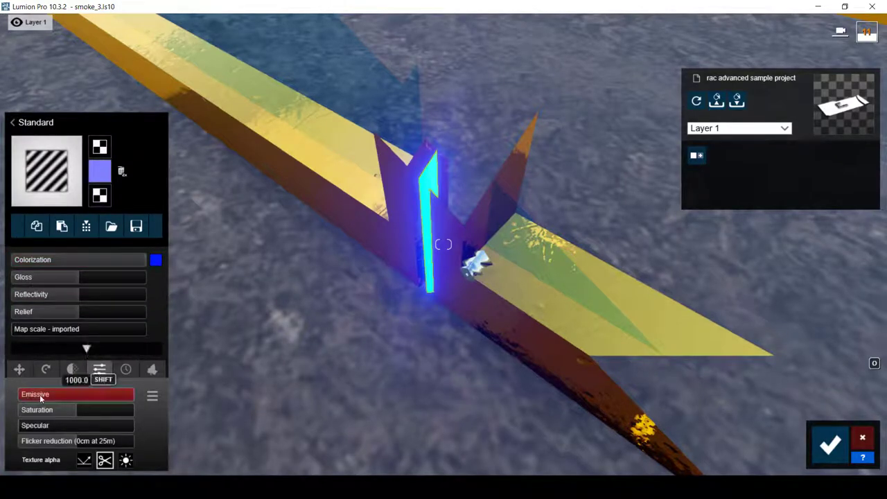
drag(321, 365, 409, 323)
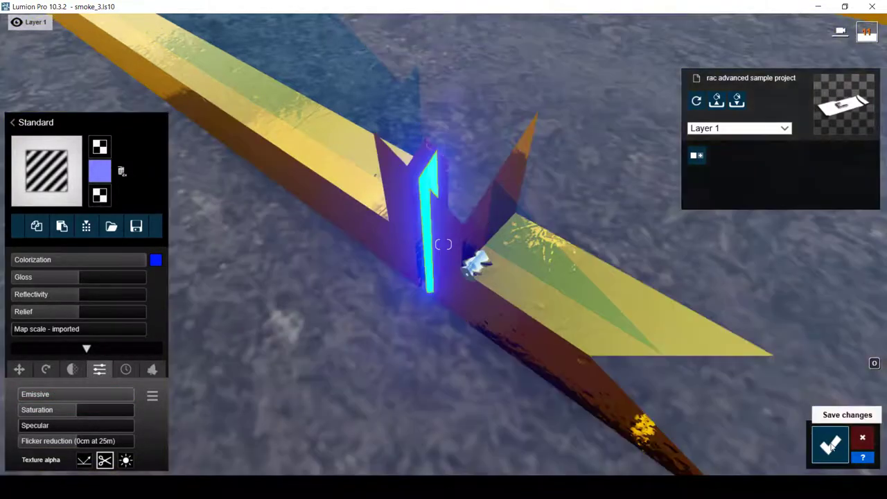
click(830, 444)
right_drag(830, 443, 693, 374)
key(s)
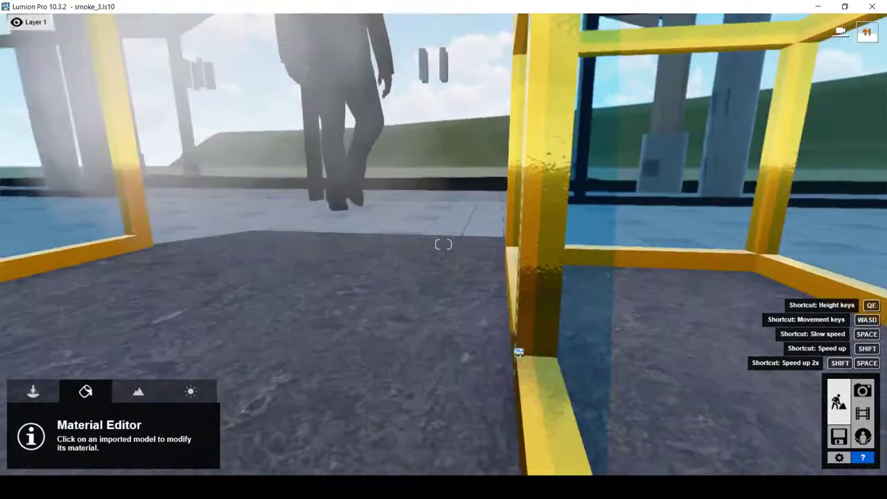
key(s)
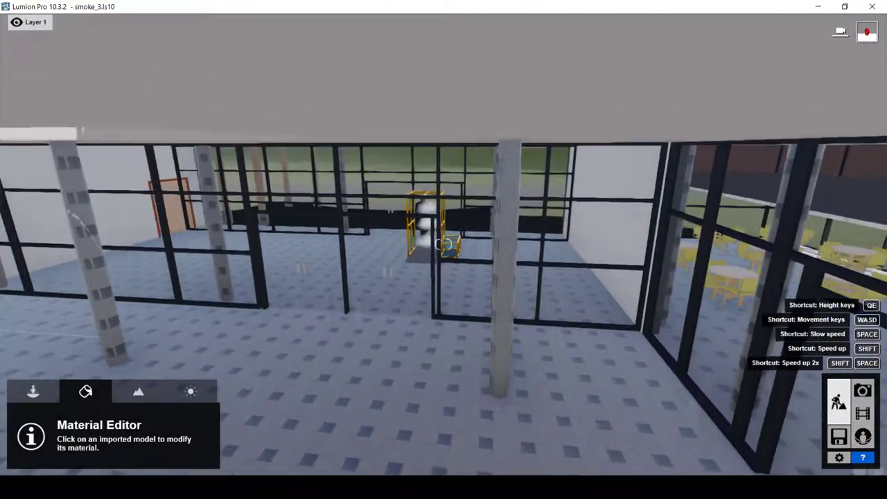
key(w)
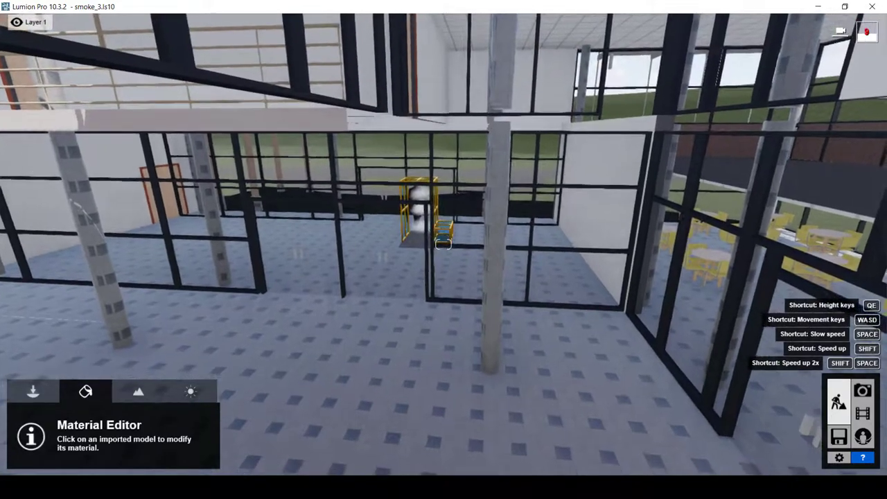
key(w)
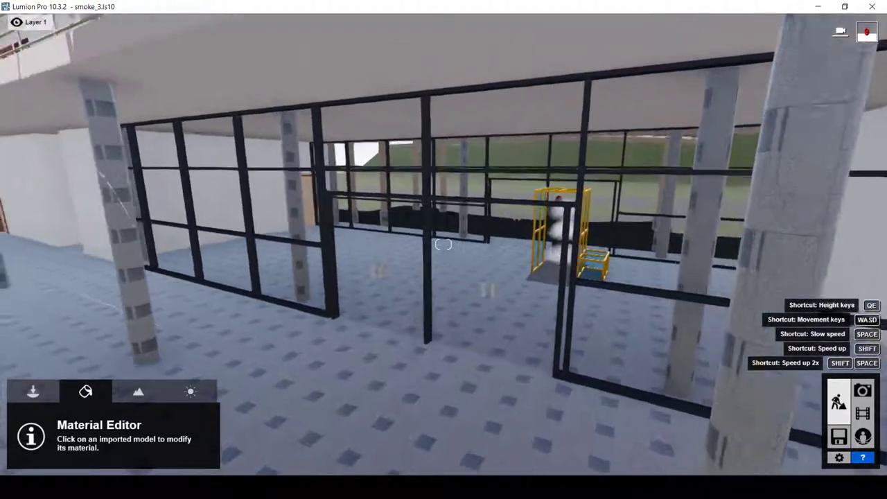
key(w)
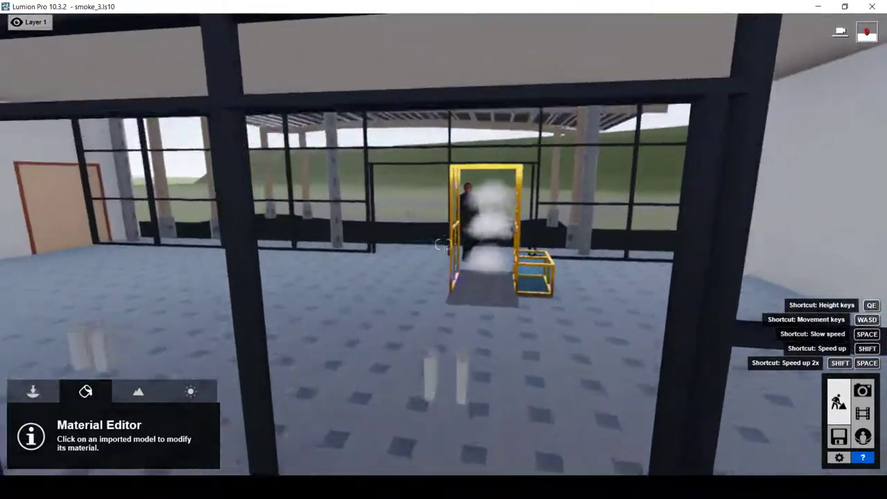
key(a)
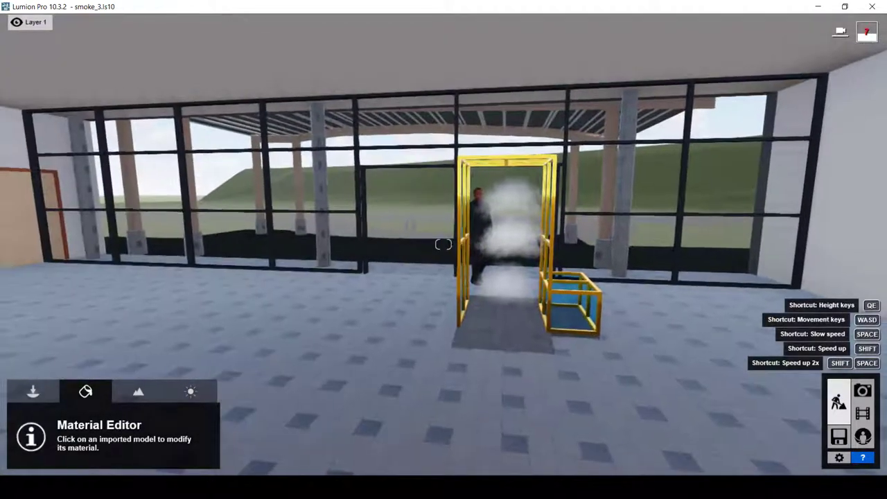
key(d)
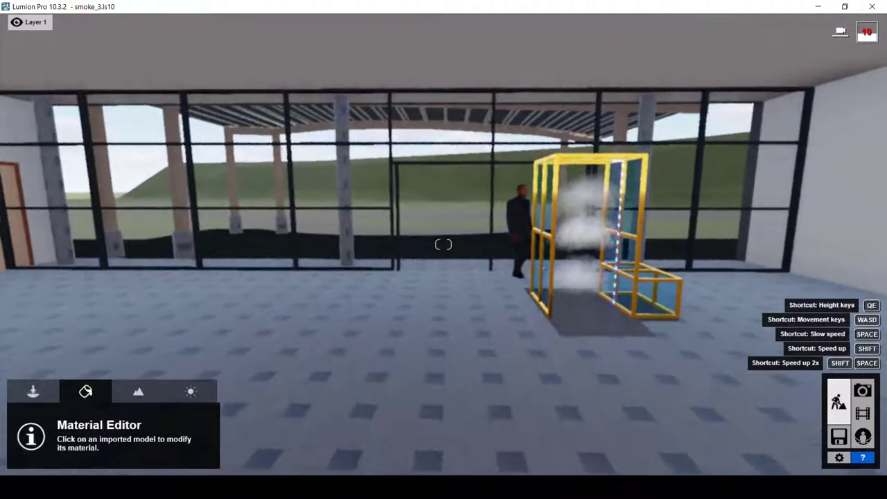
key(w)
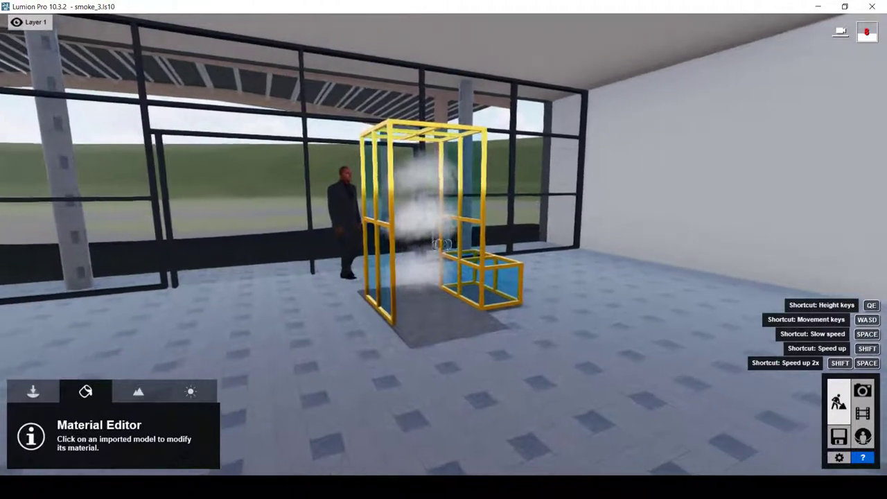